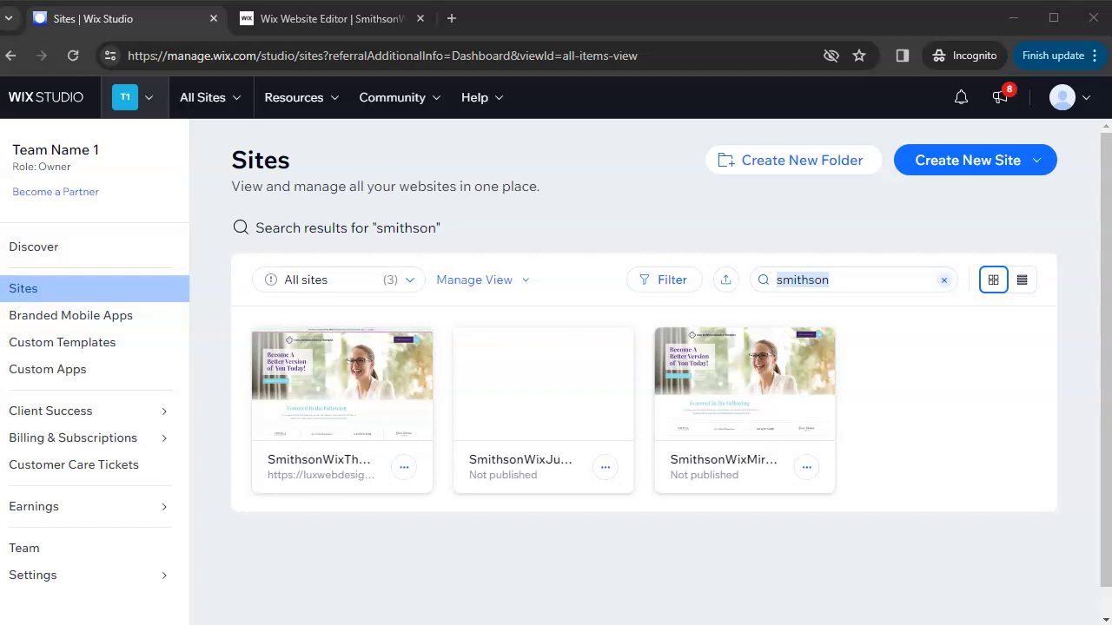
Step: Open the dashboard of the published SmithsonWixTheme site from the sites list
click(342, 384)
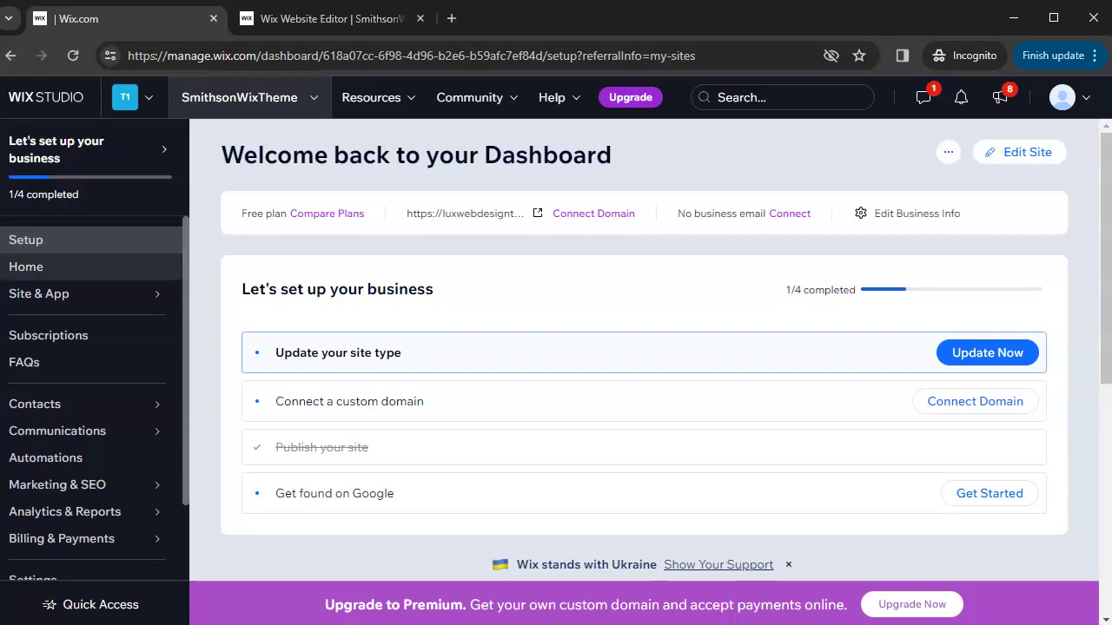
mouse_move(65, 512)
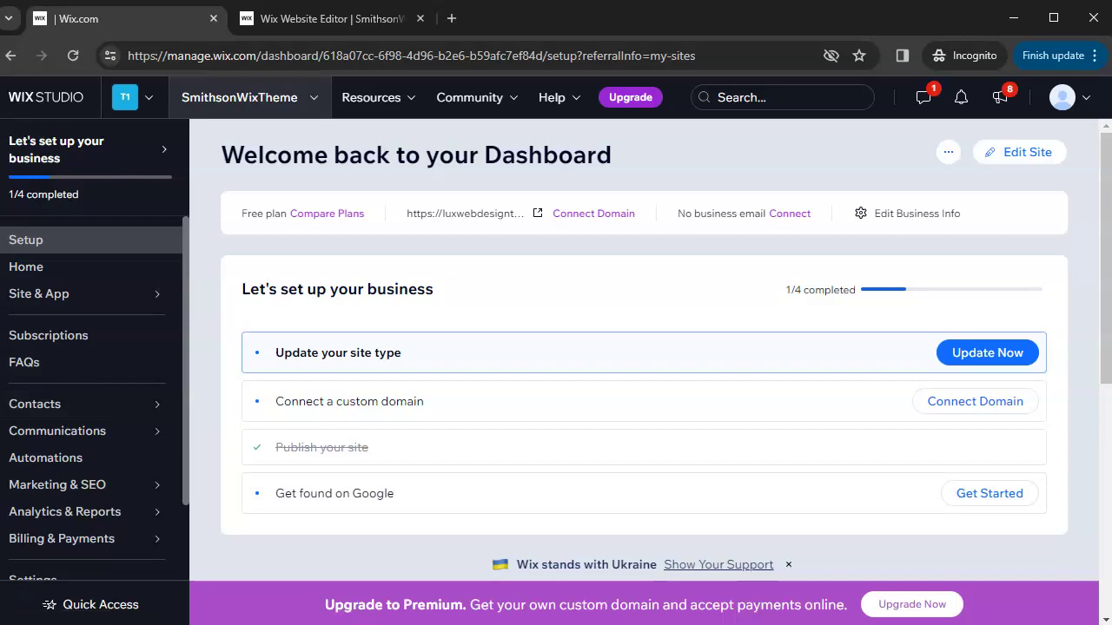
drag(243, 155, 612, 154)
click(611, 154)
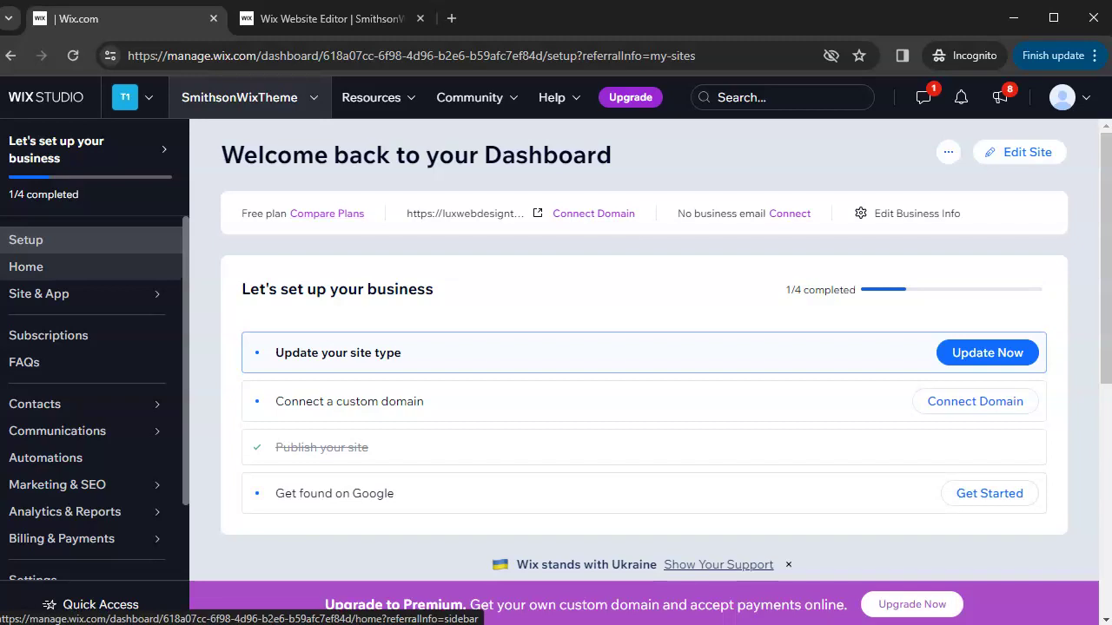
Step: Examine the dashboard's navigation sections, from Site & App through Contacts, Marketing & SEO, Analytics & Reports, Apps and Developer Tools
mouse_move(87, 294)
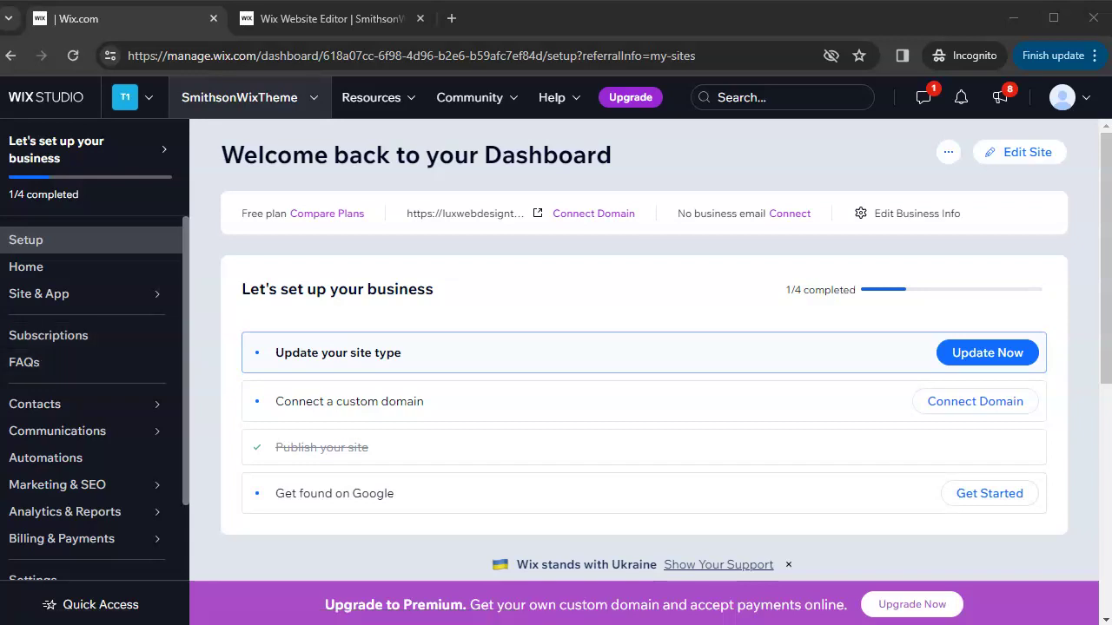
scroll(87, 347, down, 1)
scroll(96, 400, down, 1)
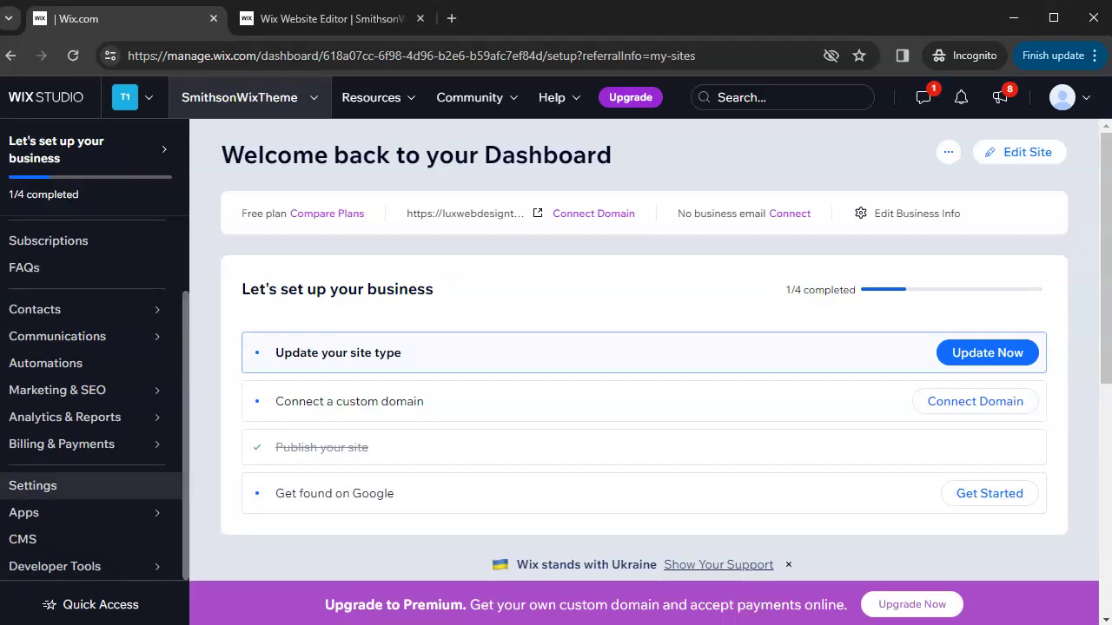
mouse_move(87, 513)
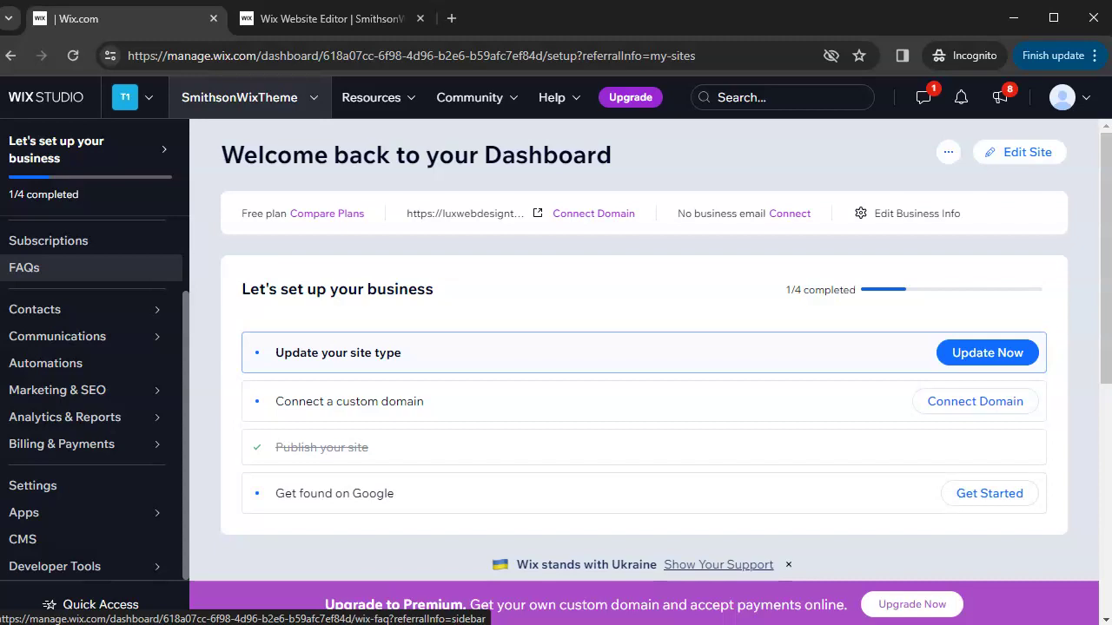
mouse_move(79, 309)
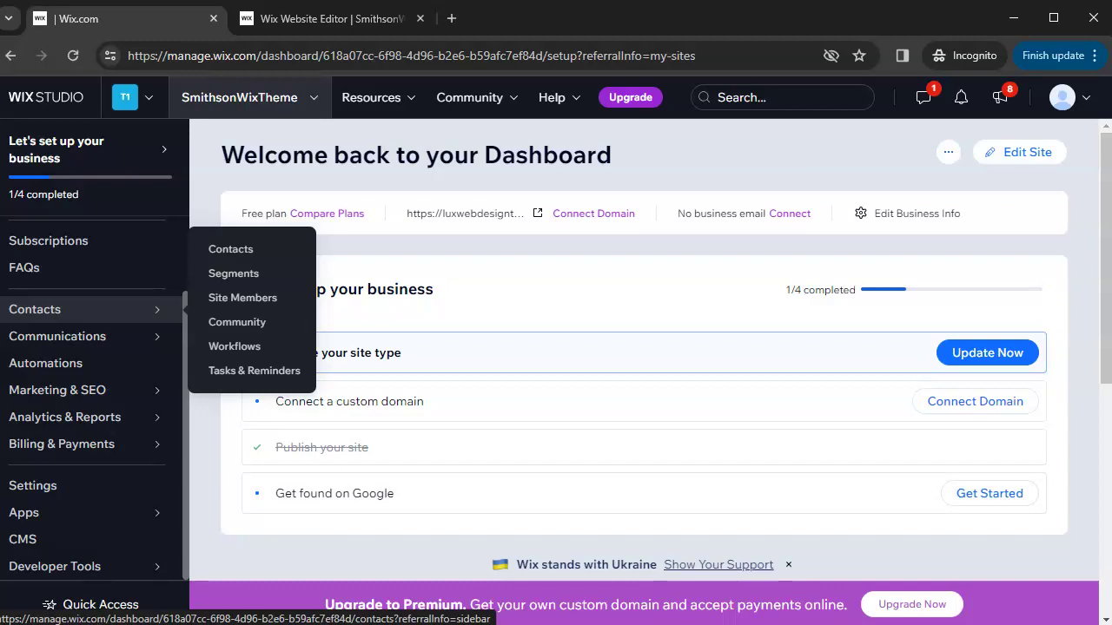
mouse_move(78, 336)
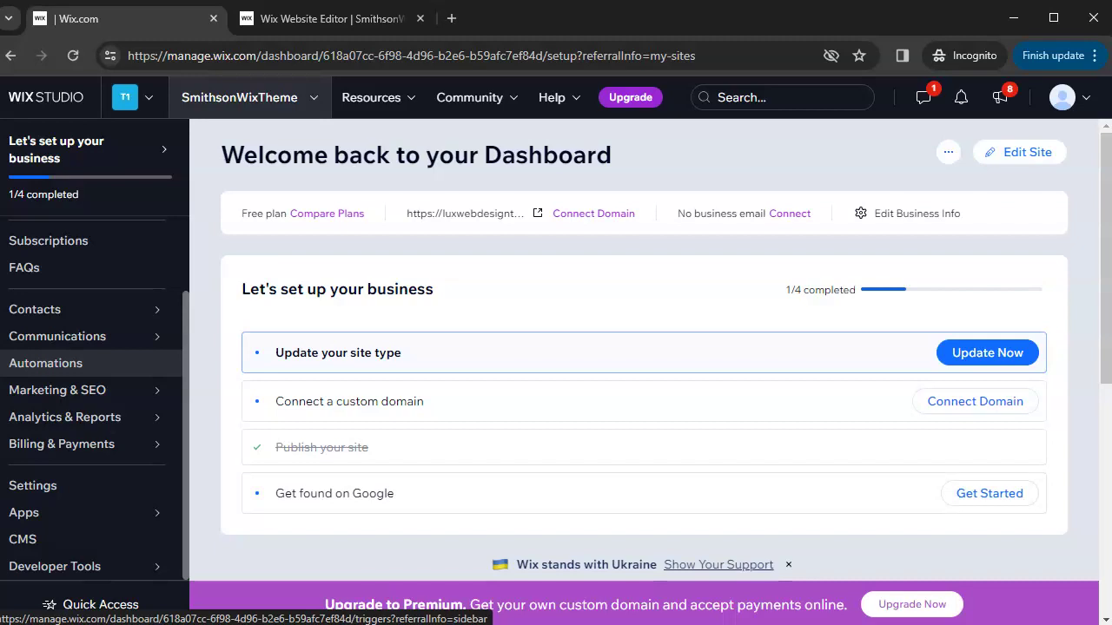
mouse_move(58, 390)
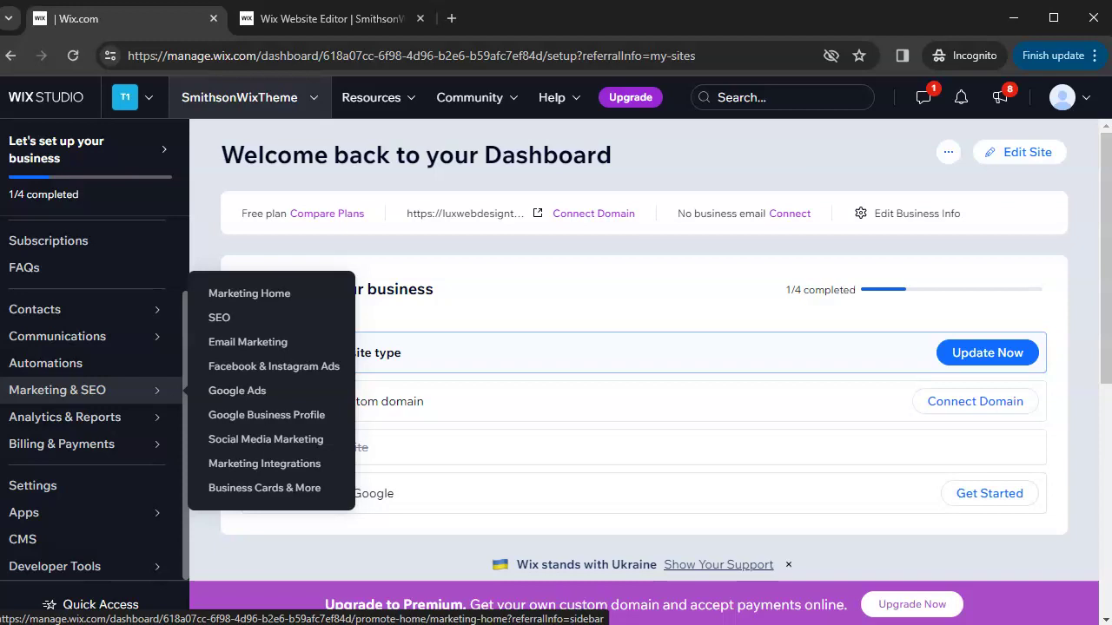
mouse_move(87, 417)
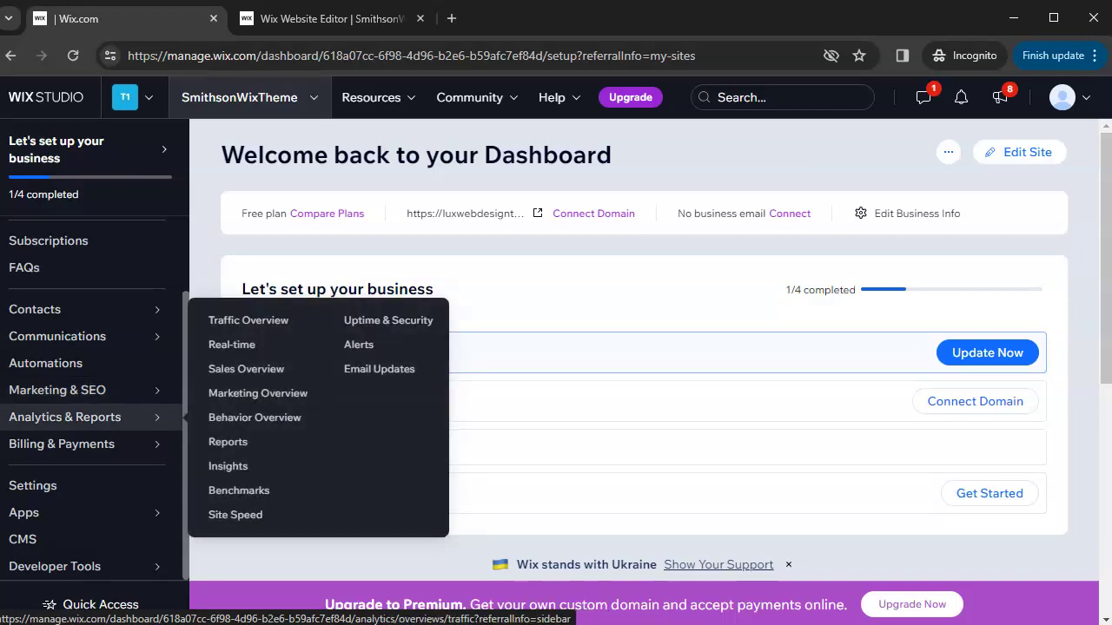
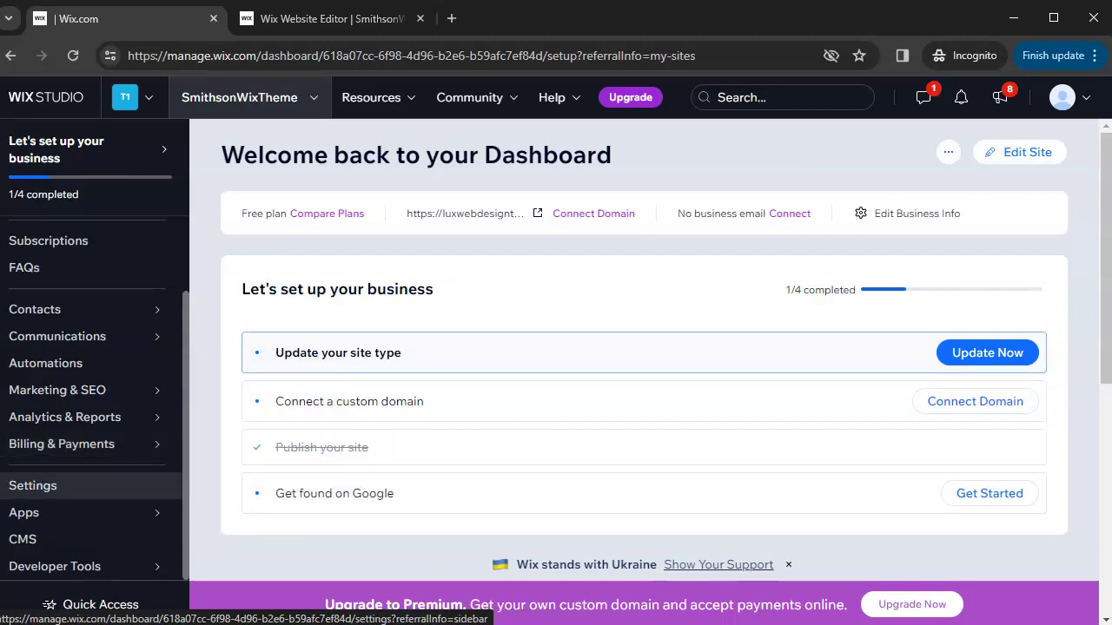
mouse_move(78, 513)
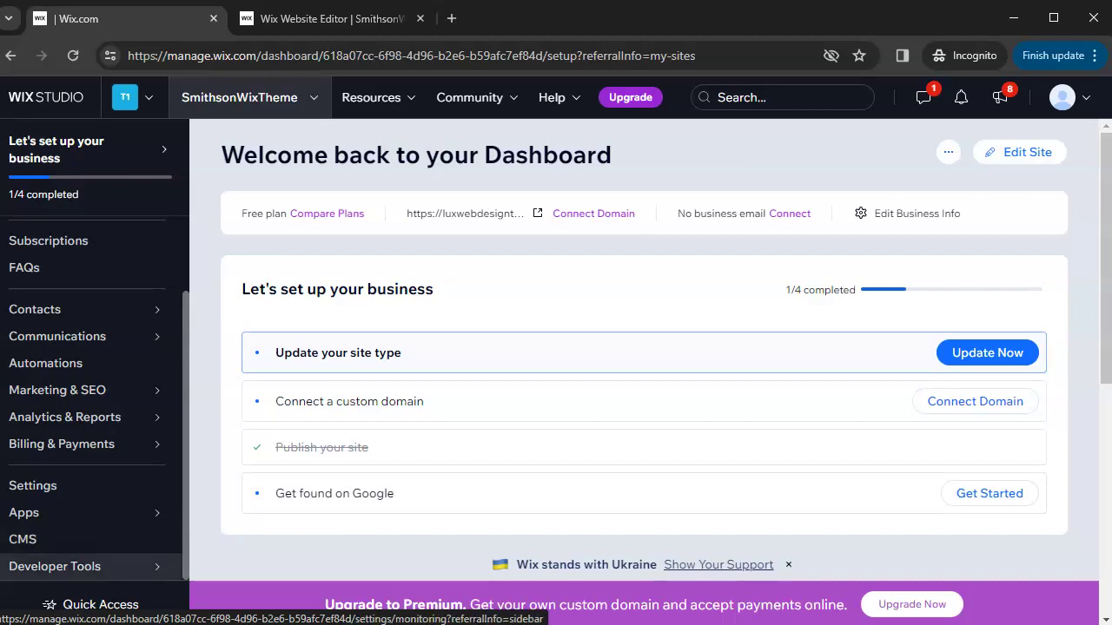
mouse_move(78, 566)
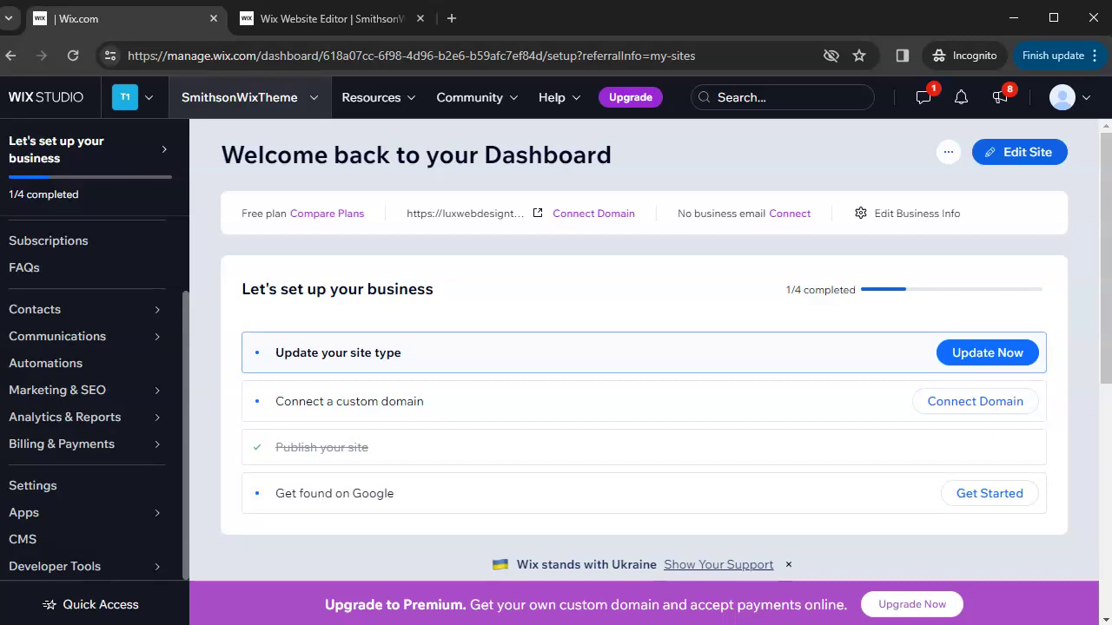
Step: Open the site for editing and bring up the Home page's settings from the site's page management
click(1019, 153)
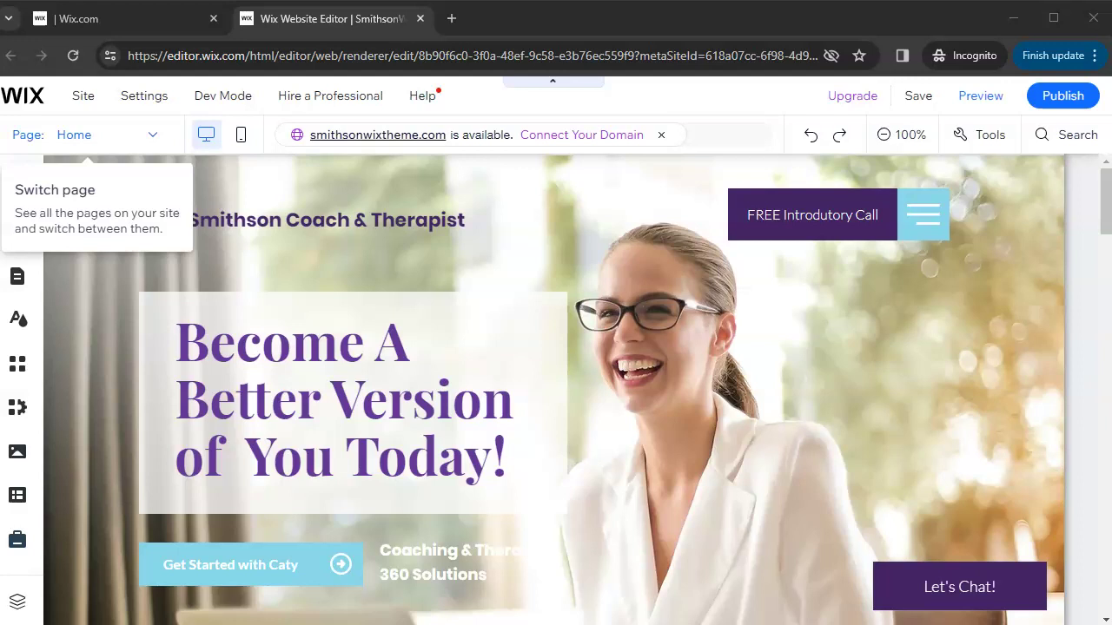
click(87, 135)
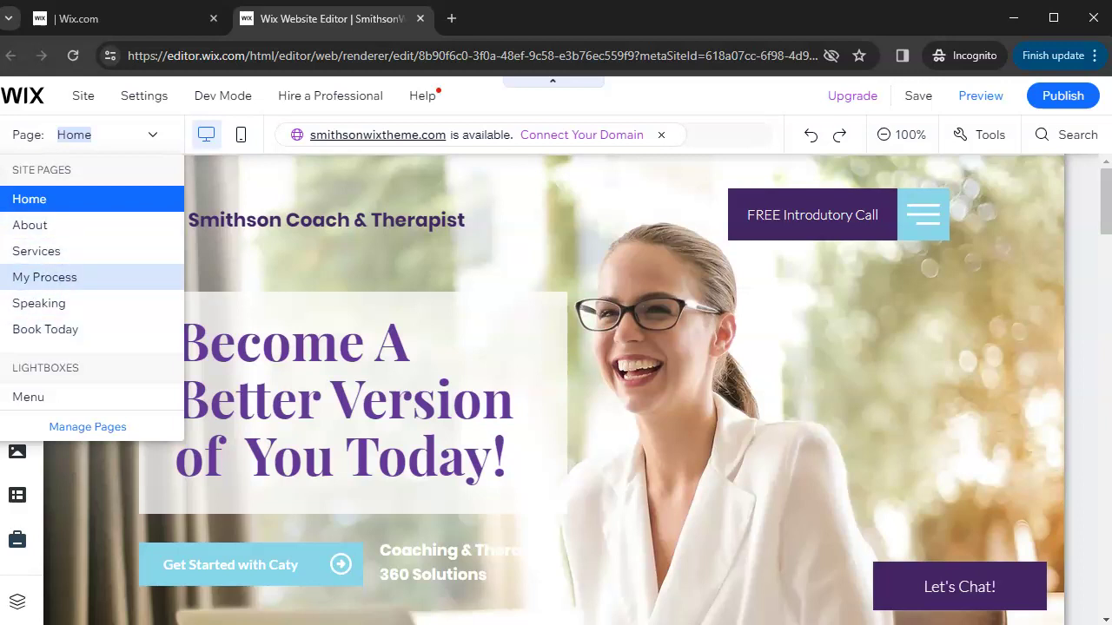
click(87, 426)
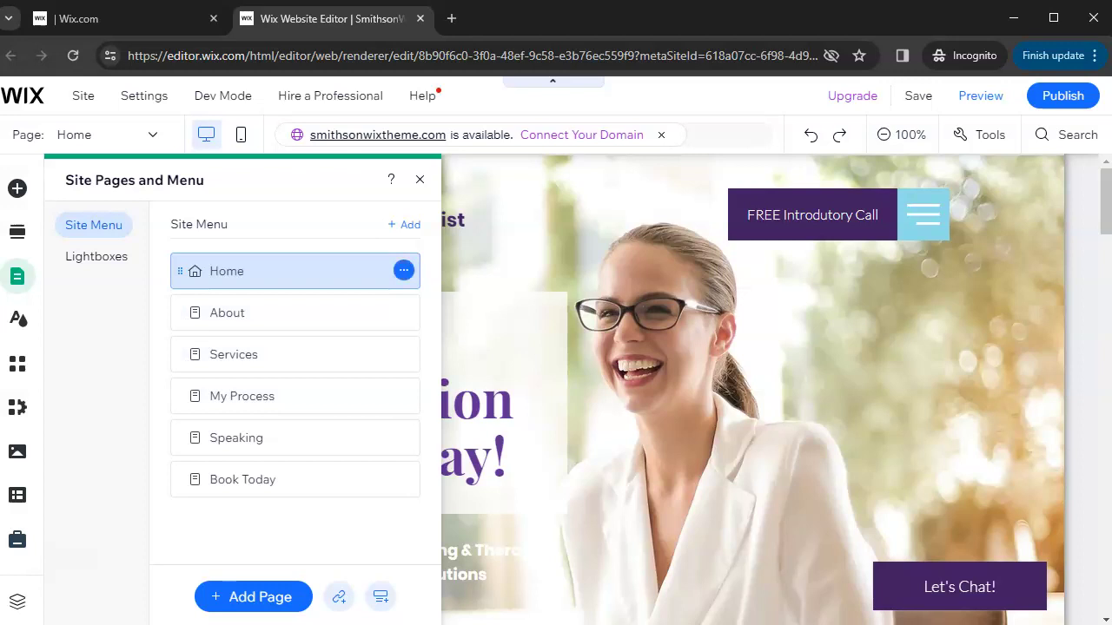
click(403, 271)
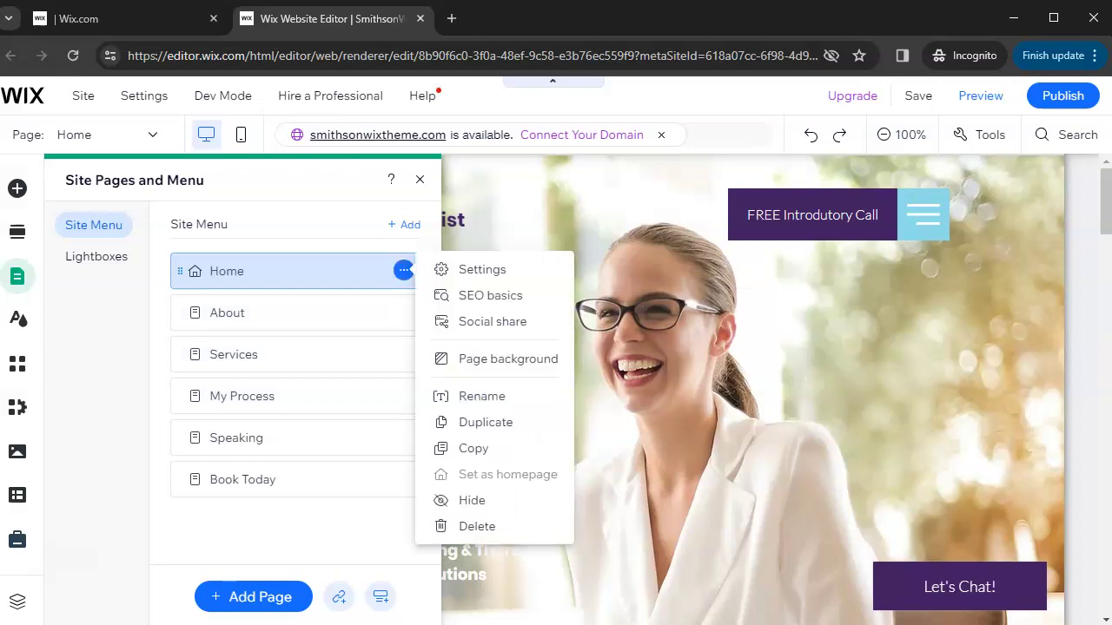
click(482, 269)
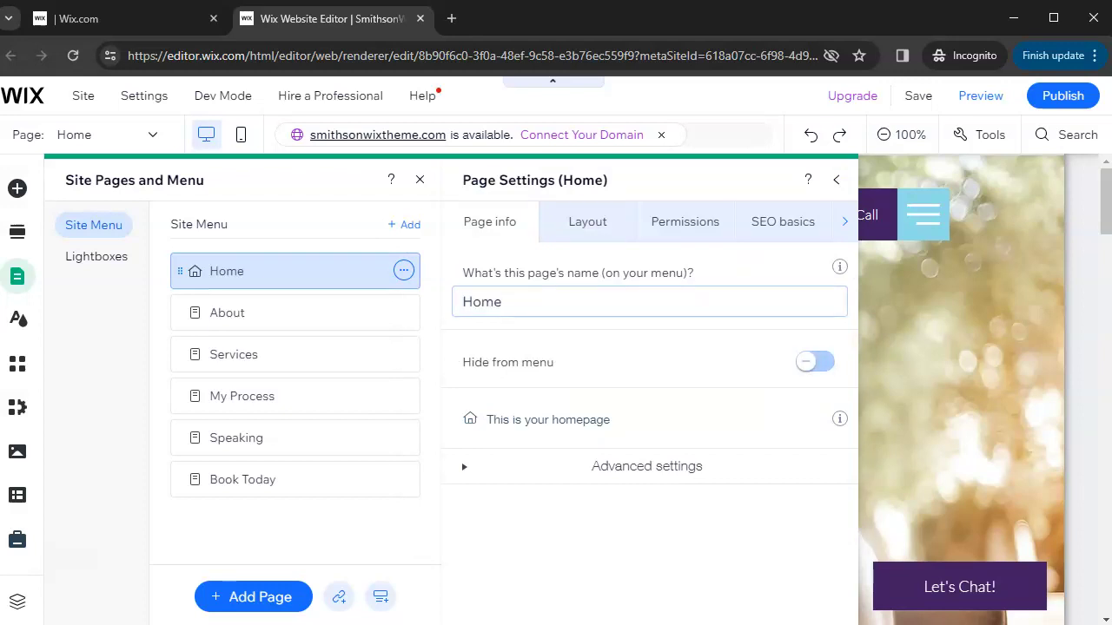
Step: Review the Home page's layout, permissions, SEO basics, advanced SEO and social share settings
click(588, 222)
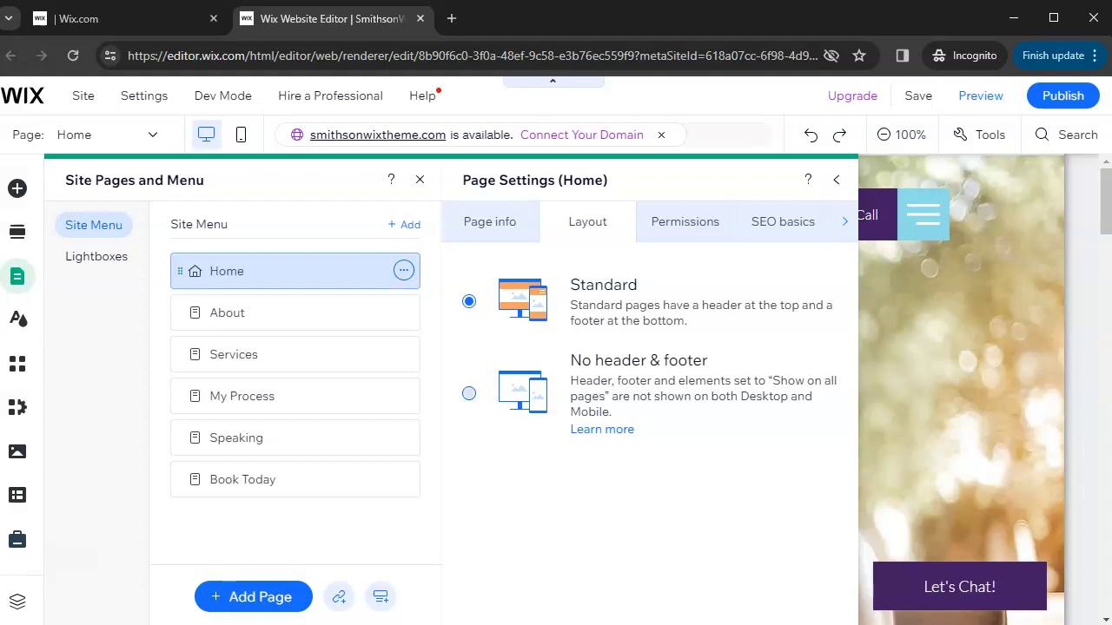
click(685, 221)
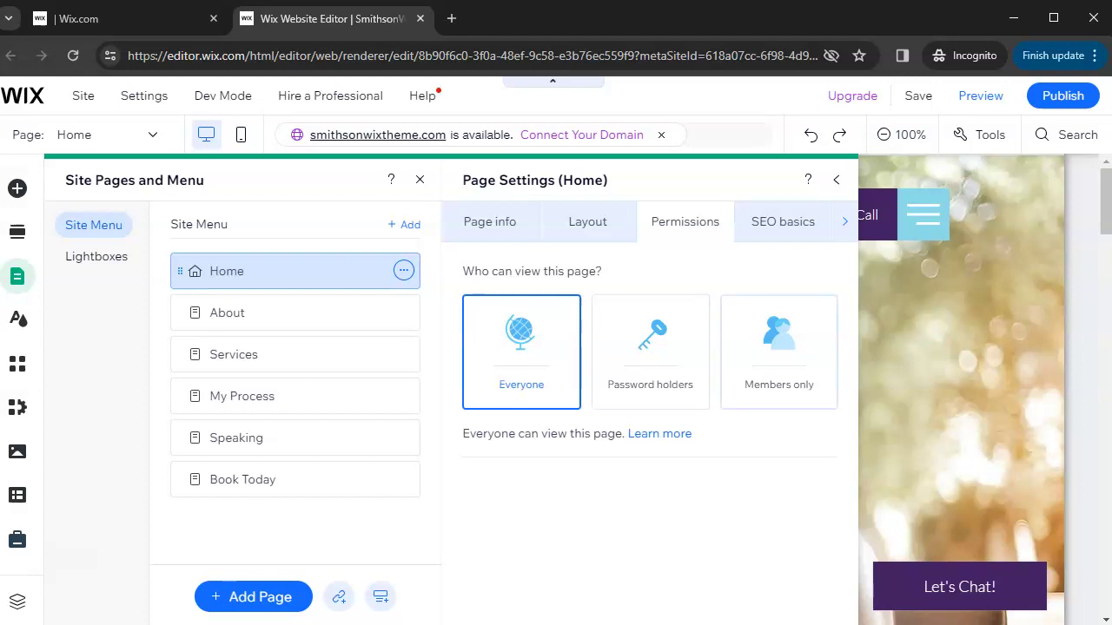
click(783, 222)
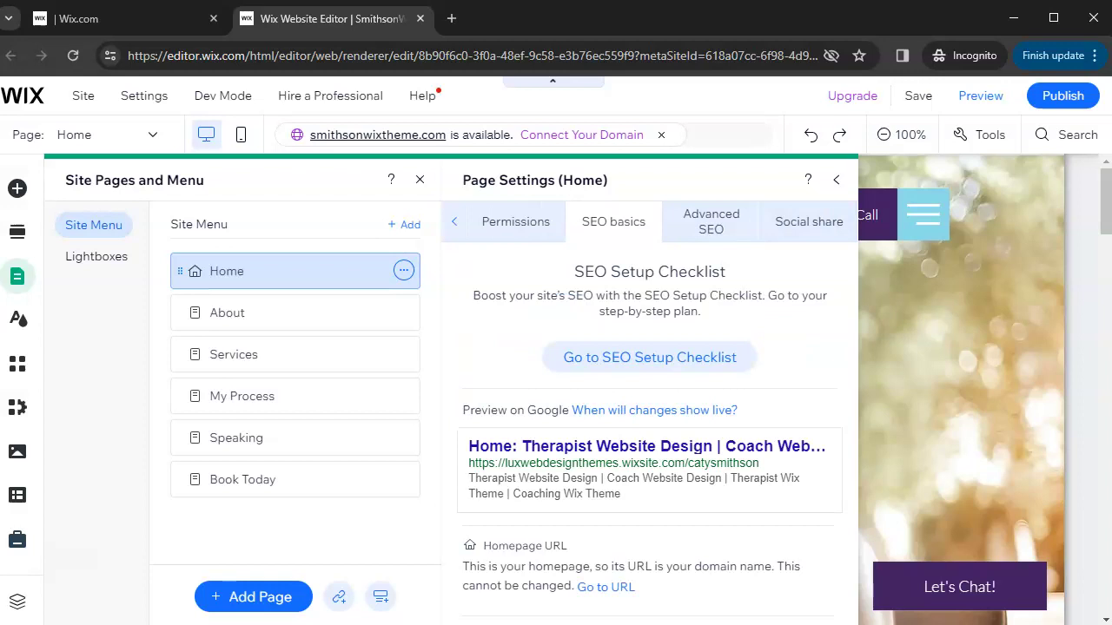
scroll(649, 434, down, 3)
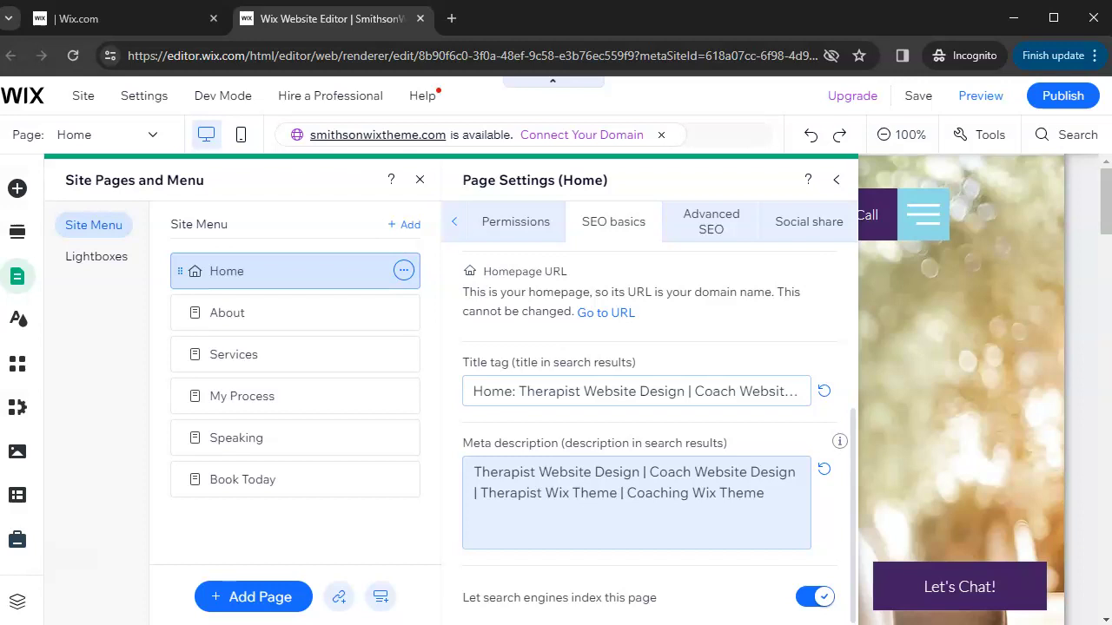
click(710, 222)
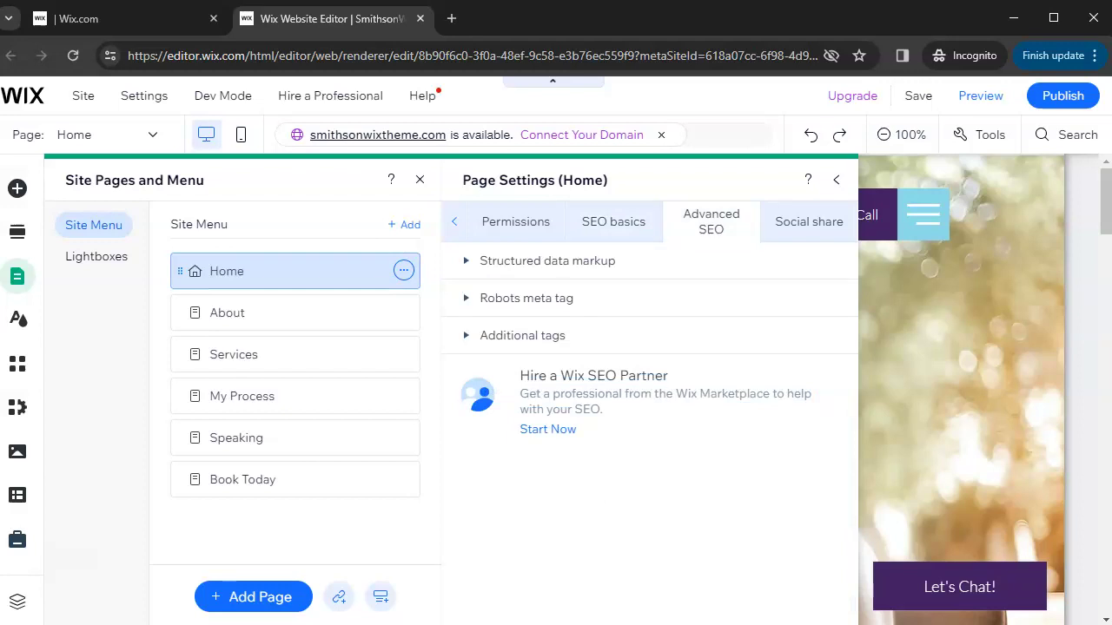
click(809, 221)
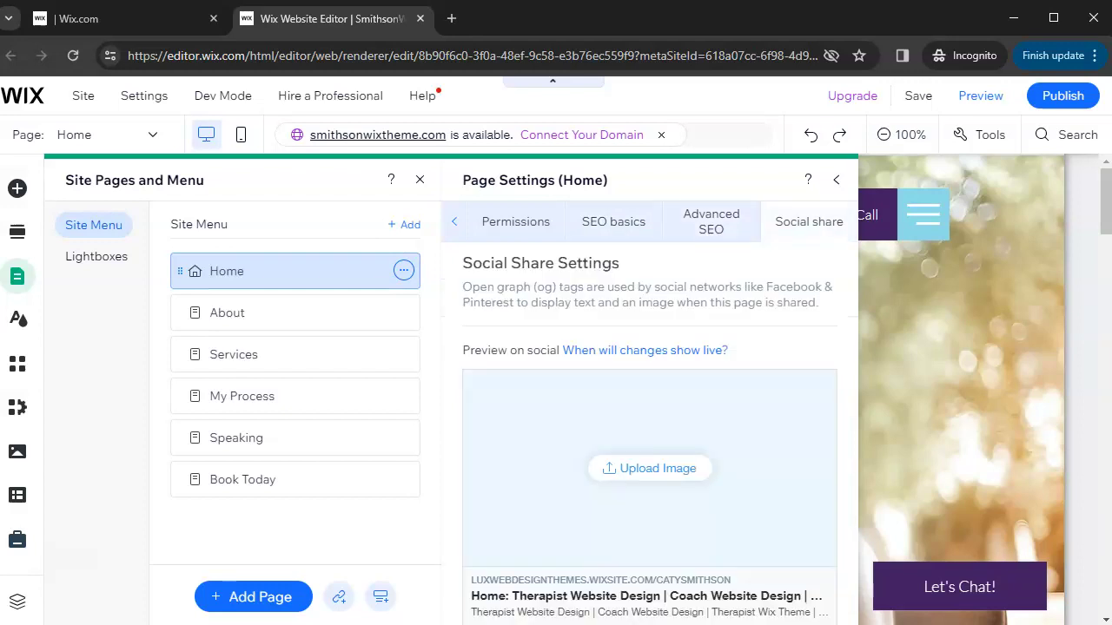
scroll(650, 434, down, 2)
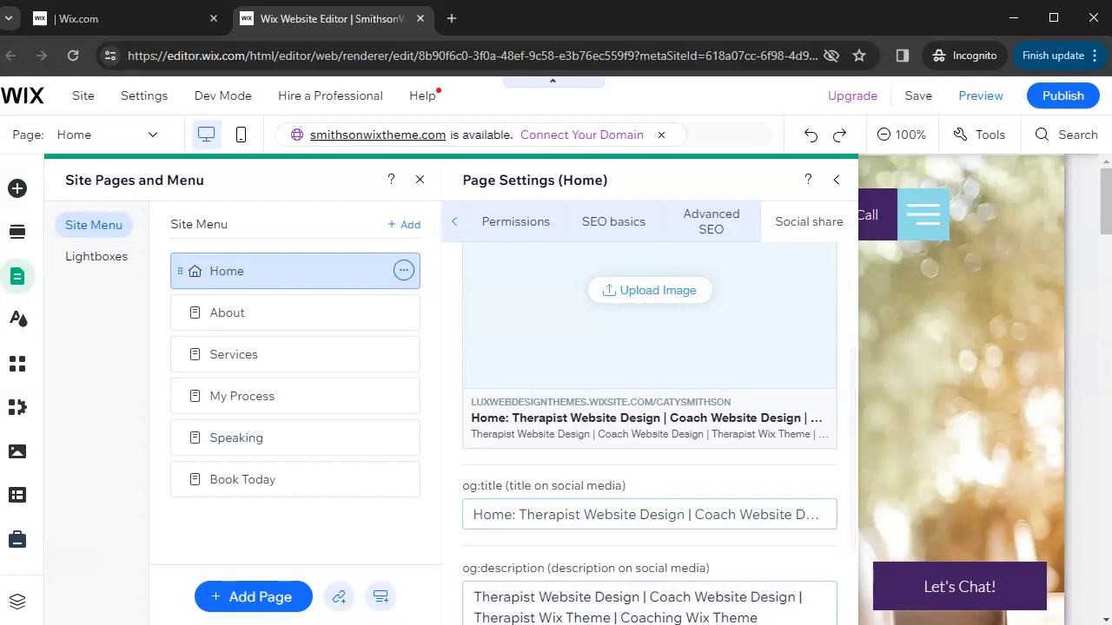
Step: View the actions available for the Home page, and close the page settings and page management
click(404, 270)
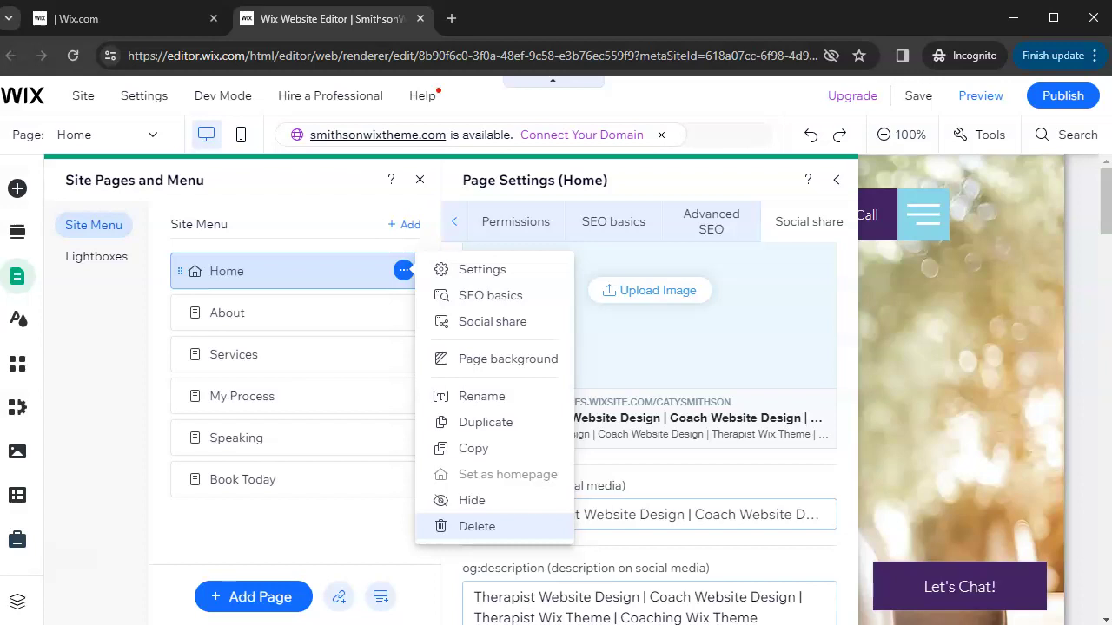
key(Escape)
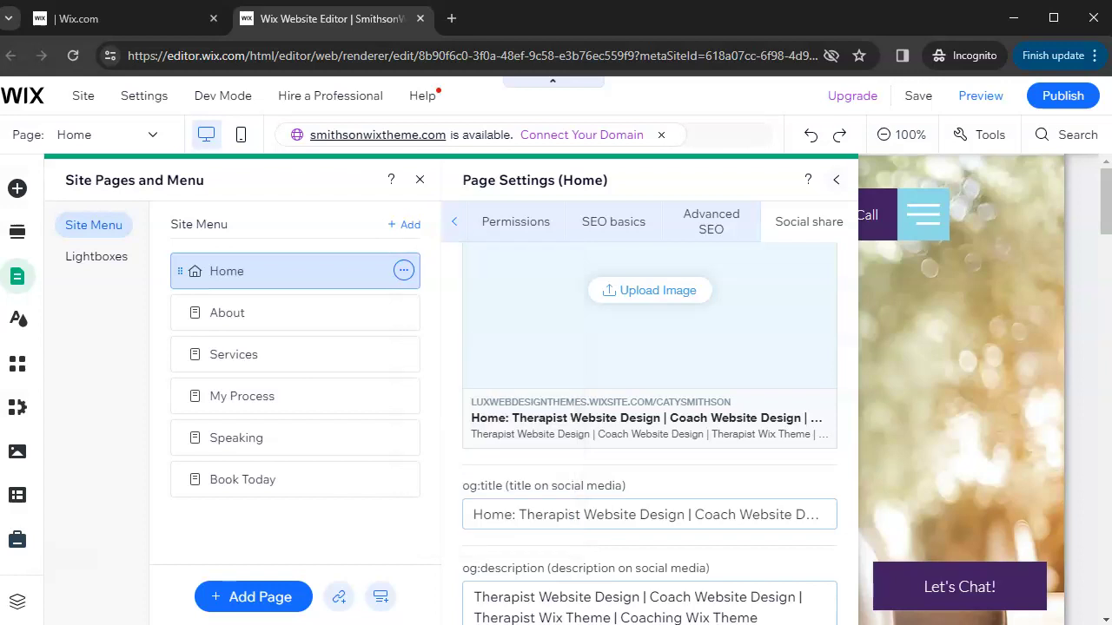
key(Escape)
key(Escape)
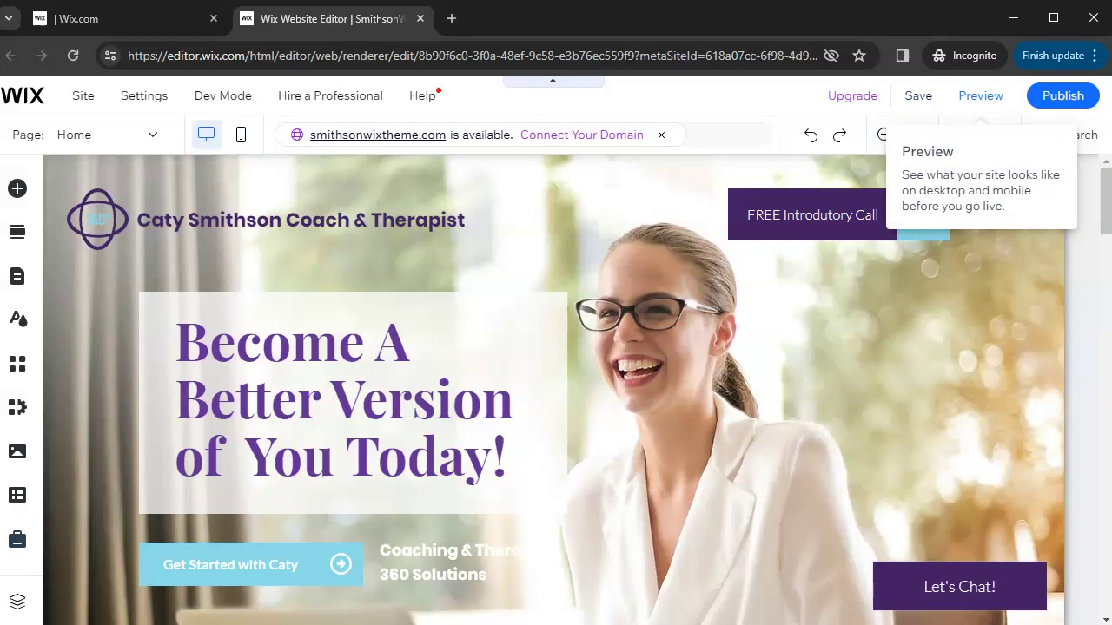
Step: Look through the homepage design from the hero through the Partners, Core Competencies and Testimonials sections to the Instagram section
mouse_move(1062, 95)
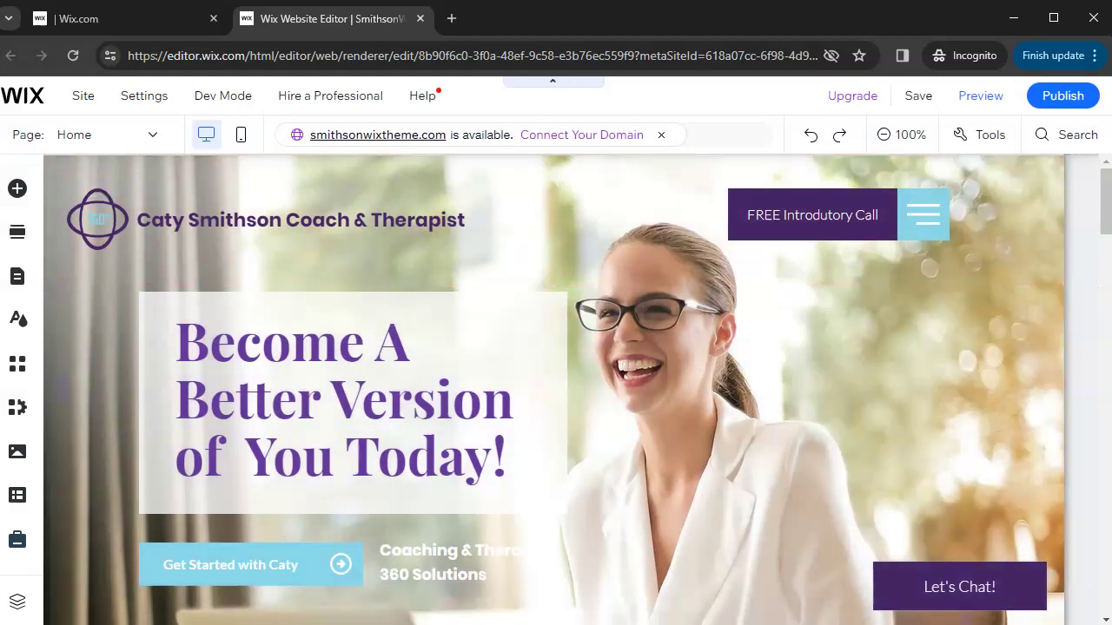
scroll(553, 391, down, 8)
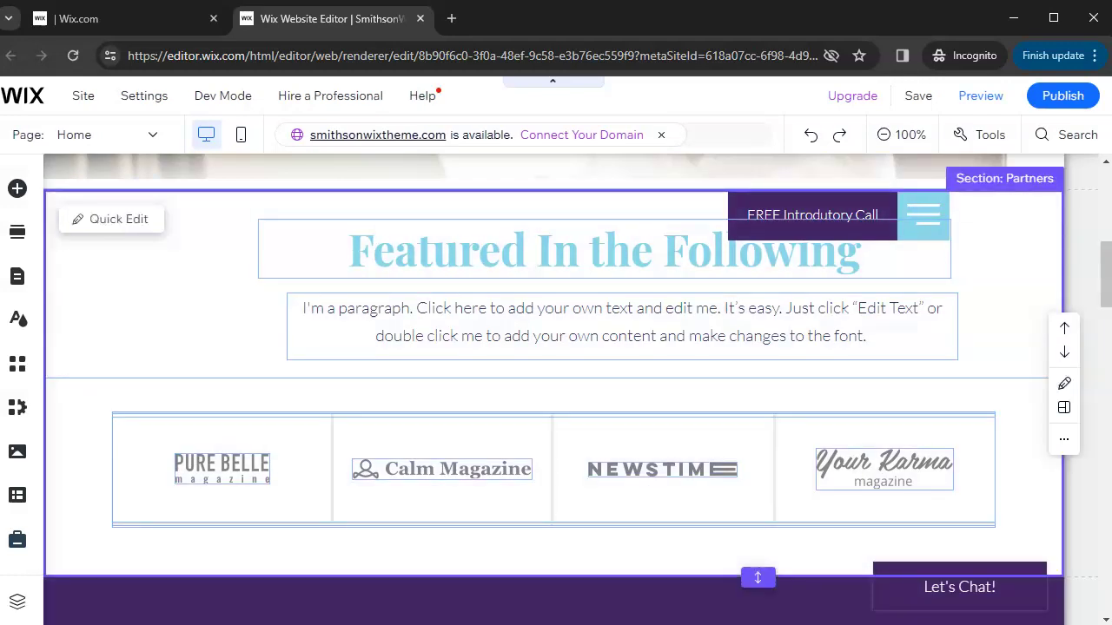
scroll(553, 390, down, 4)
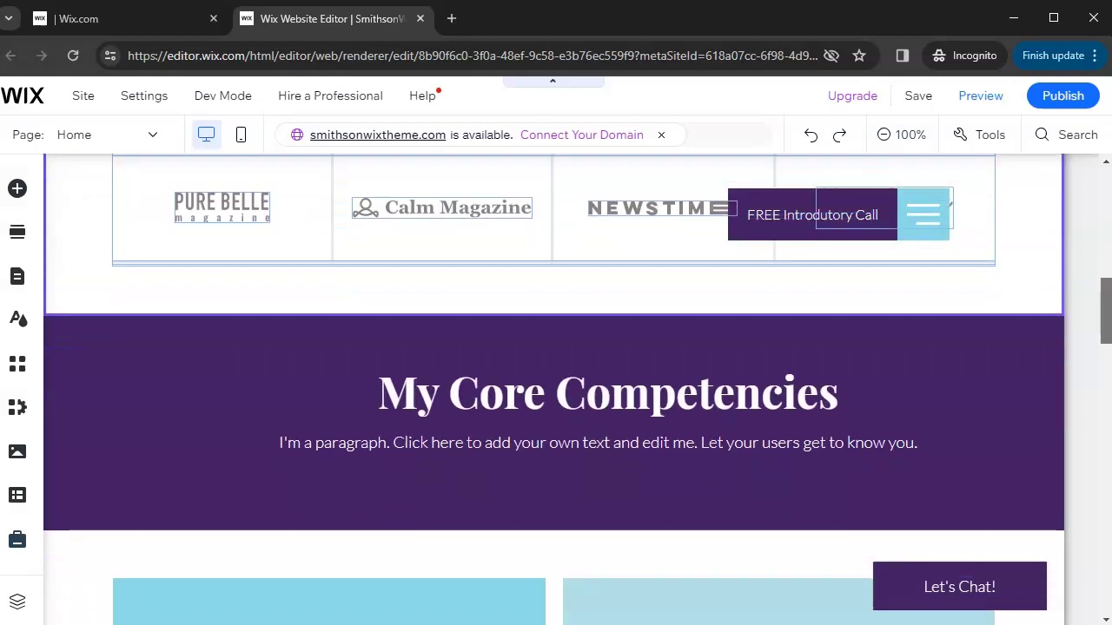
scroll(553, 391, down, 2)
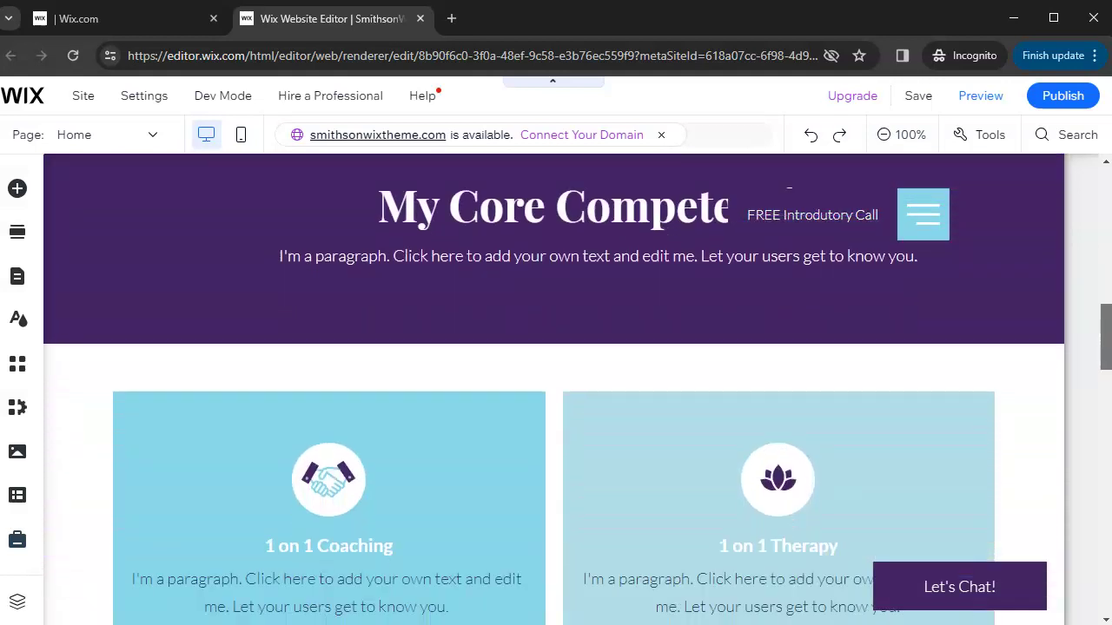
scroll(554, 391, down, 10)
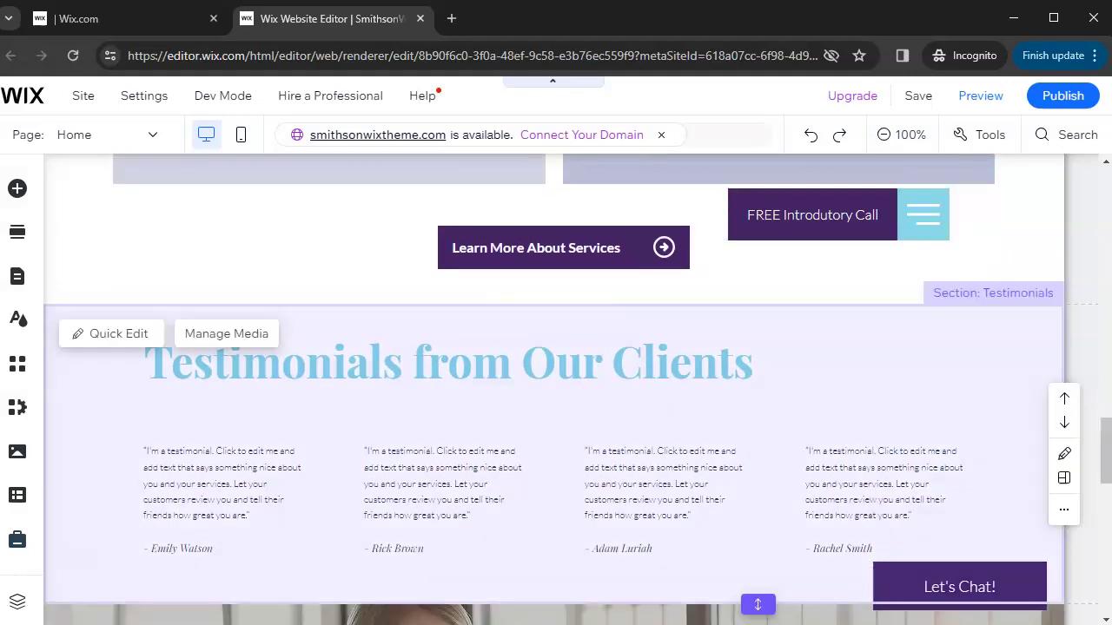
click(556, 400)
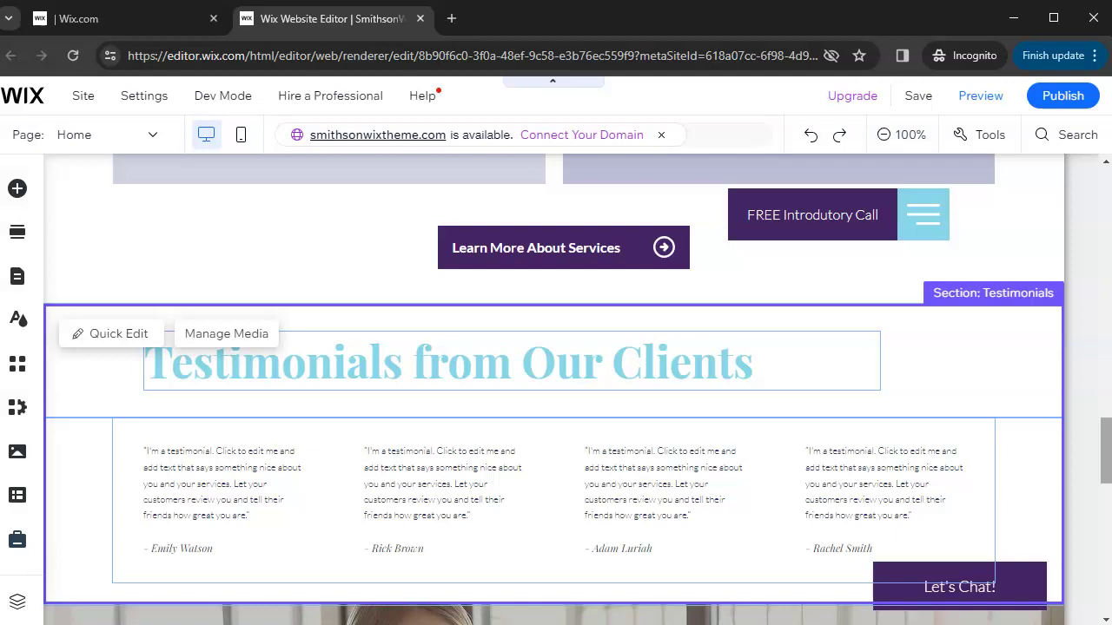
scroll(504, 547, down, 5)
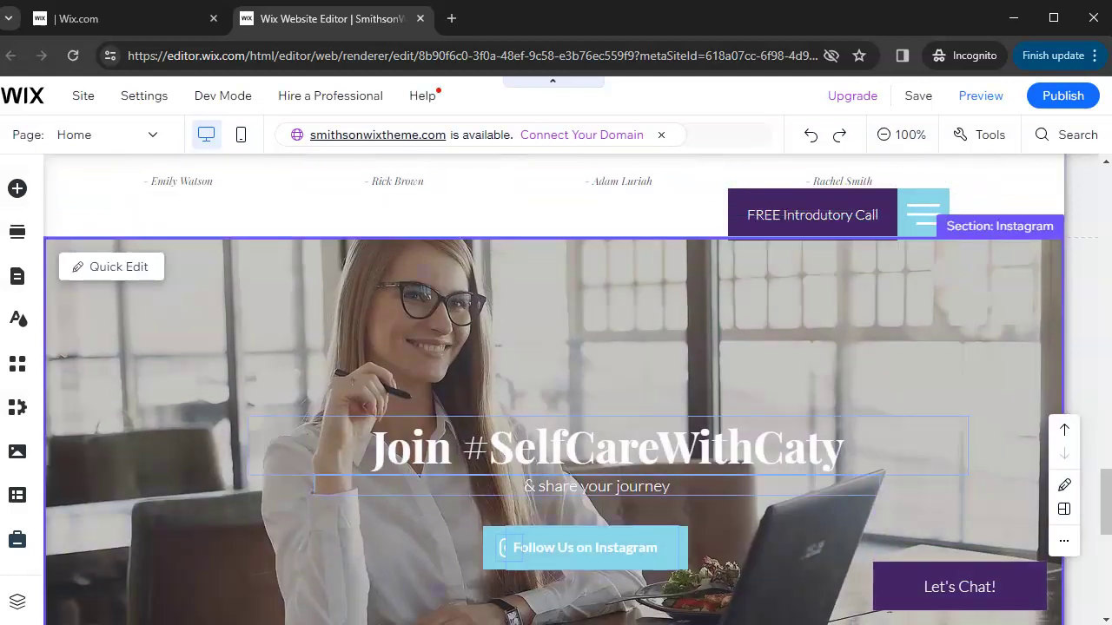
Step: View the Instagram strip's background options and the AI Image Creator, and leave without creating an image
click(782, 373)
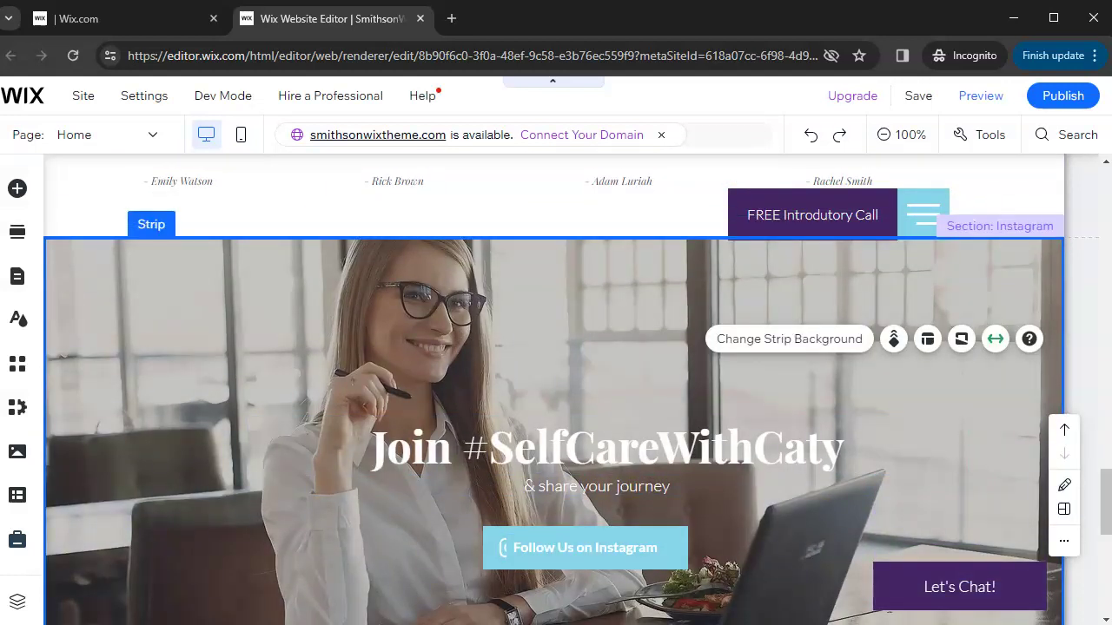
click(789, 339)
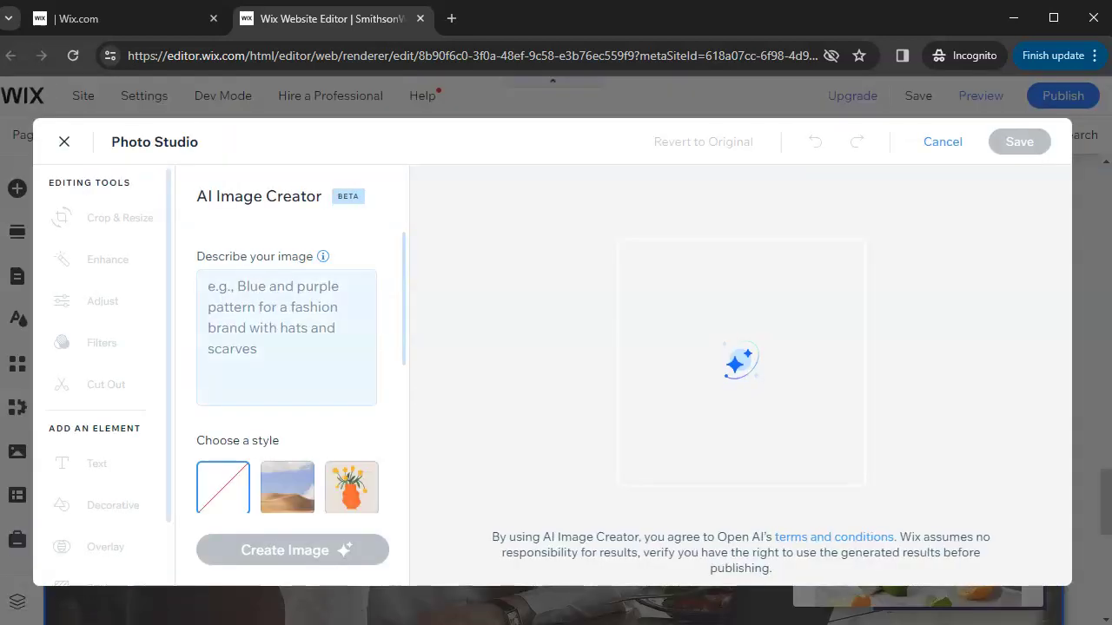
click(207, 287)
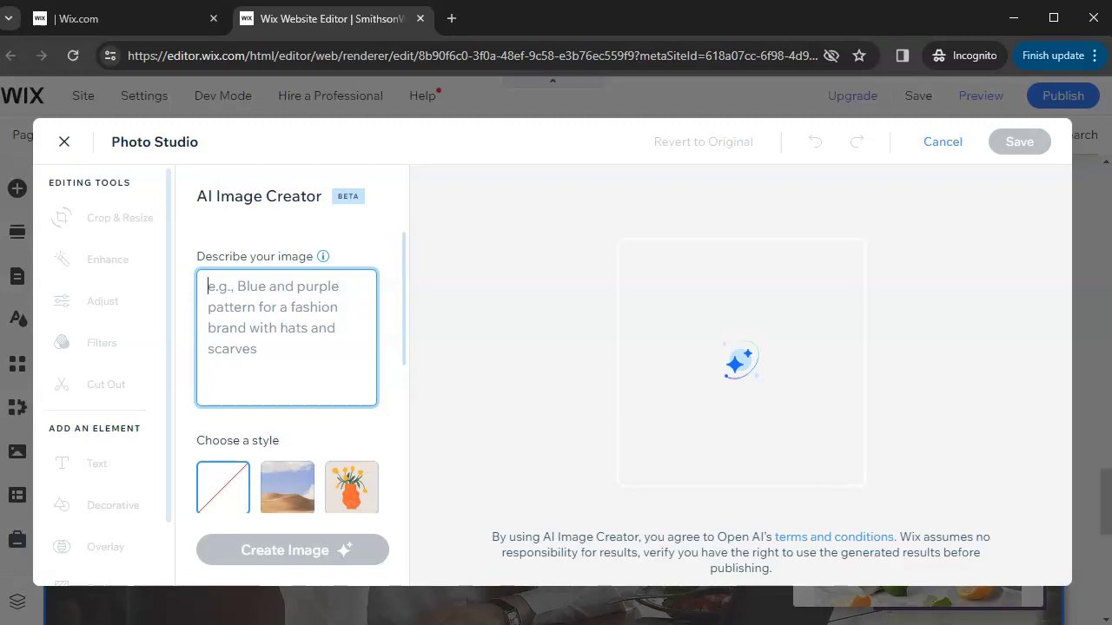
click(943, 141)
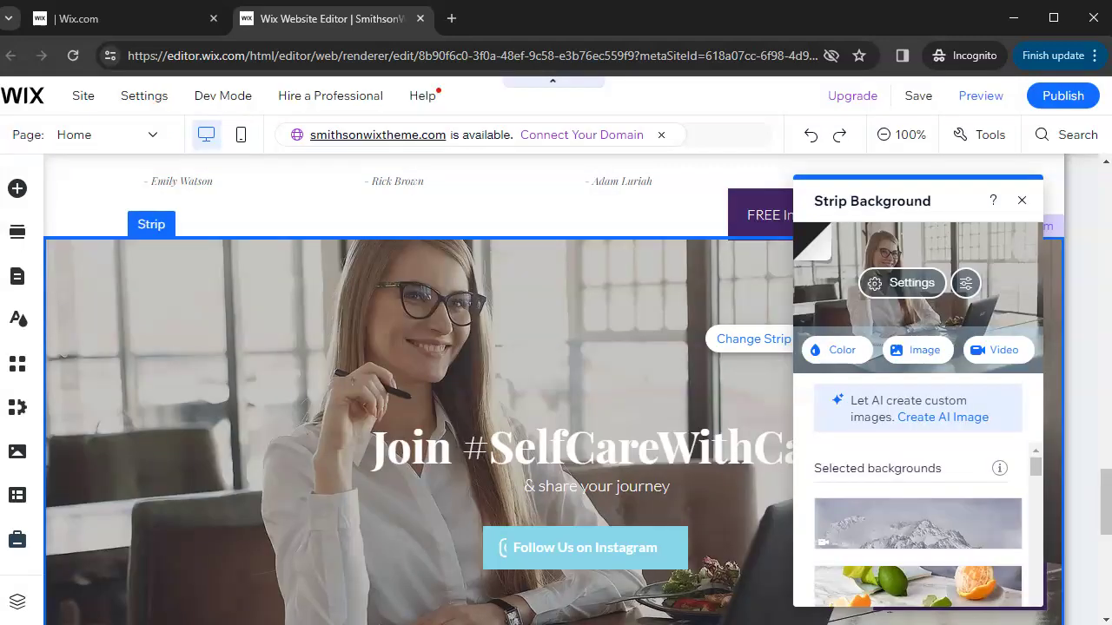
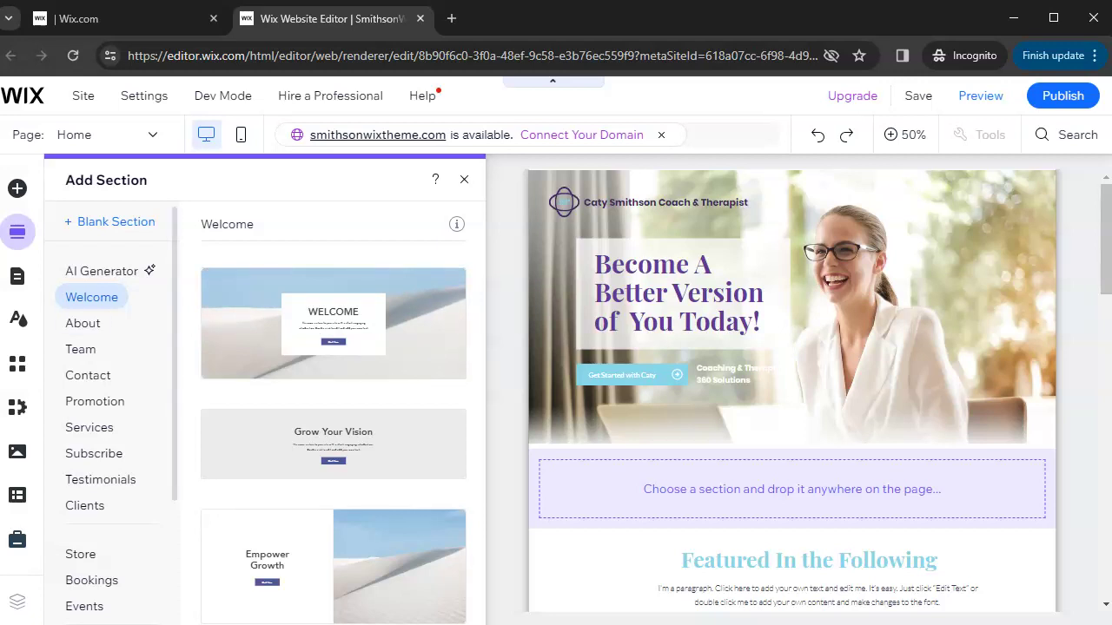
Step: Browse the About and Team section templates and the AI Generator form for adding a section, and close the section library
click(83, 323)
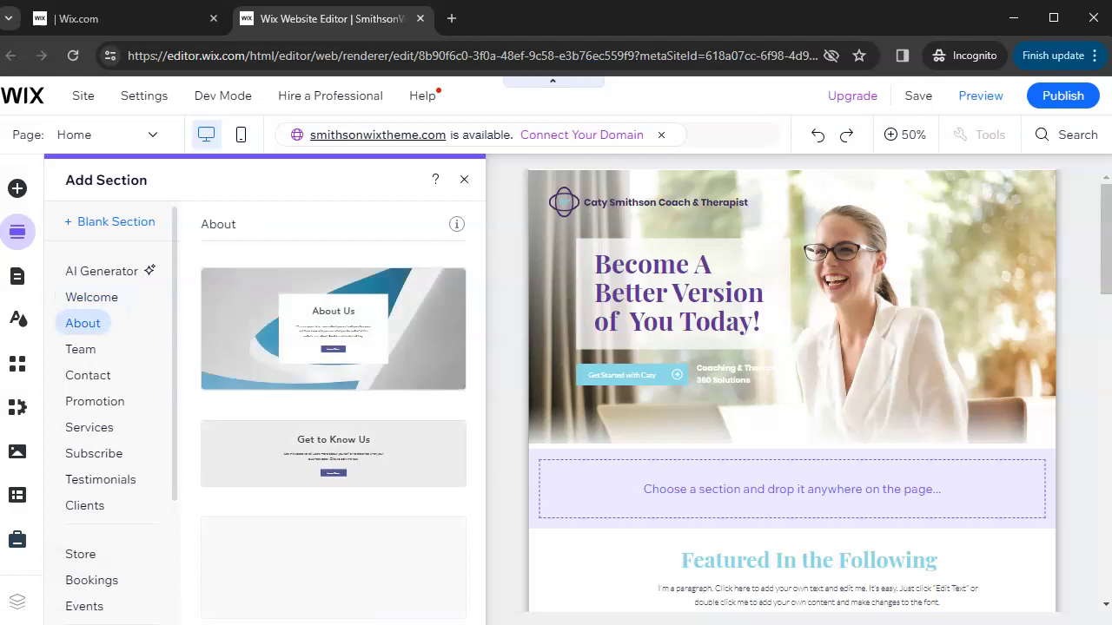
click(79, 349)
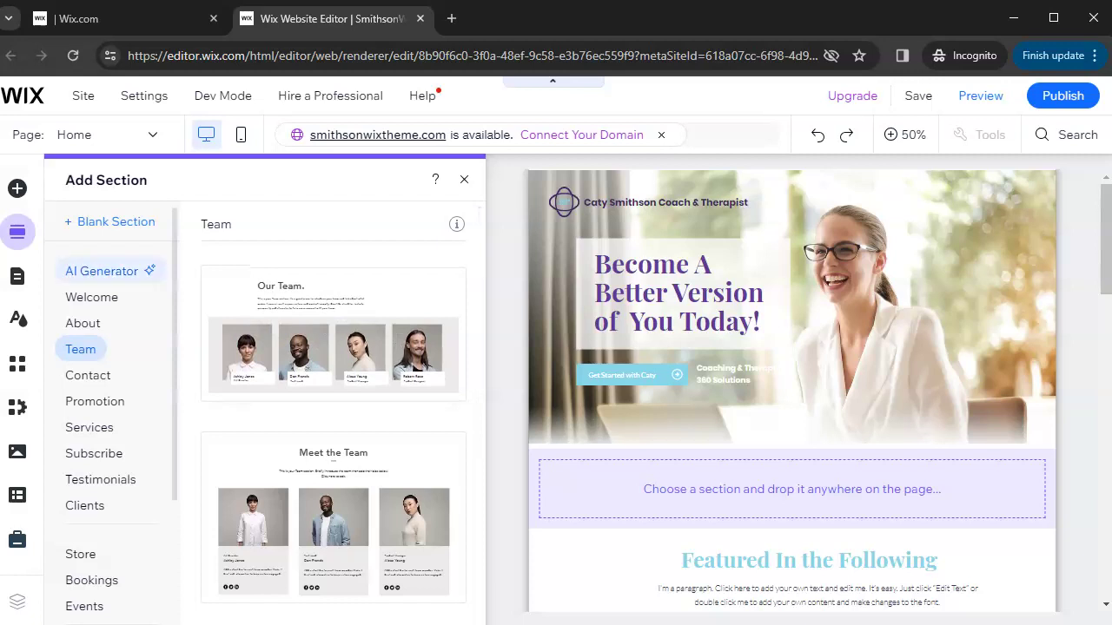
click(101, 271)
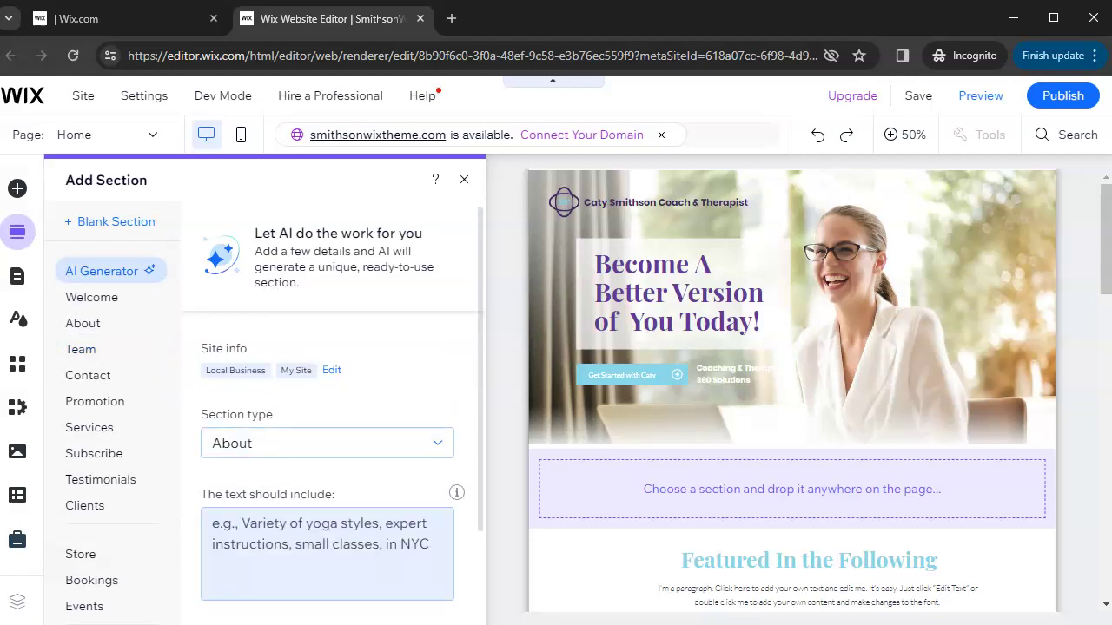
scroll(327, 434, down, 2)
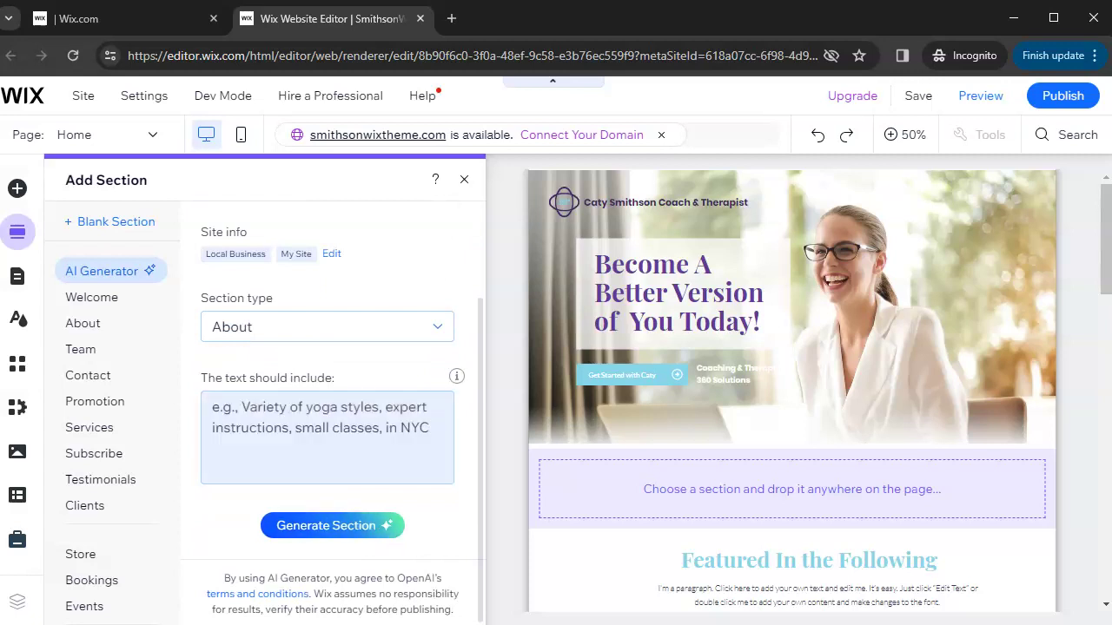
click(464, 179)
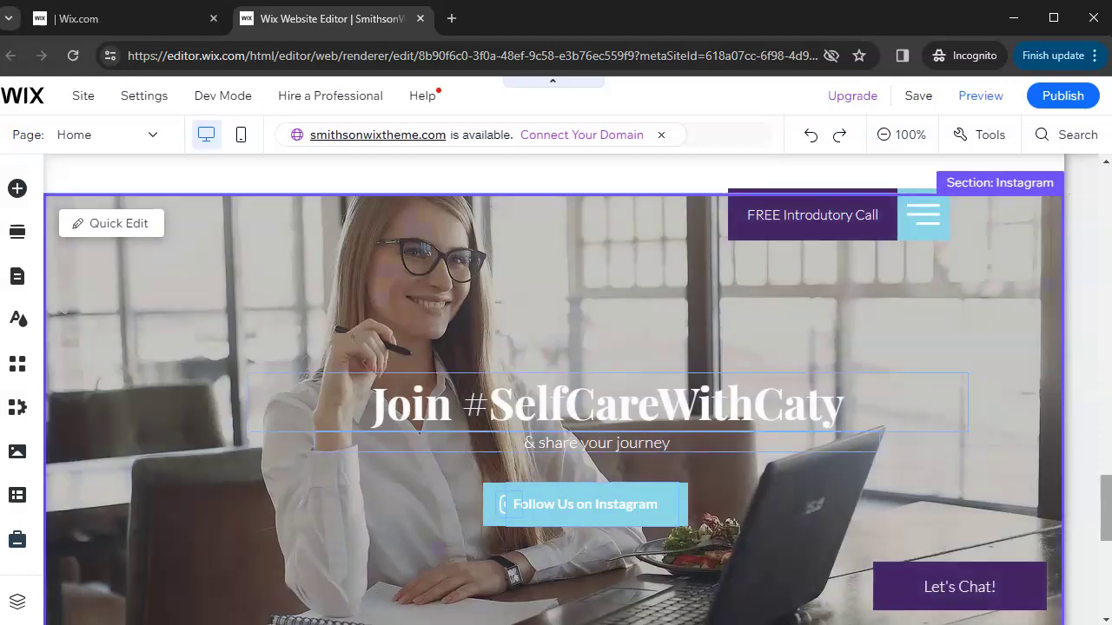
Step: Browse the featured themes available in Site Design, and return to the design overview without changing the theme
scroll(556, 391, up, 20)
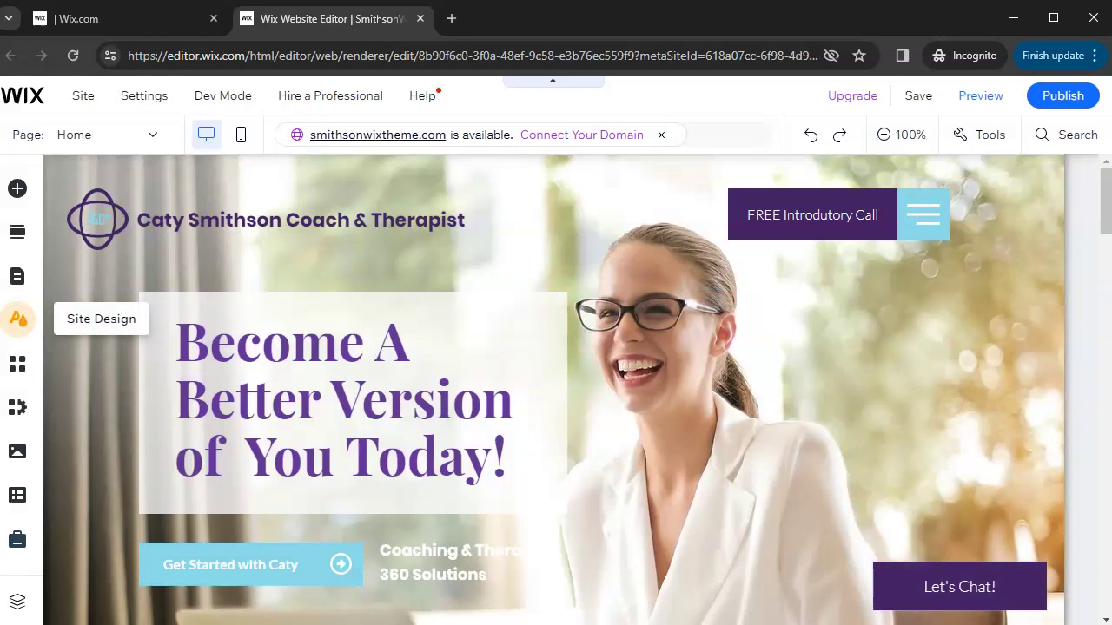
click(17, 319)
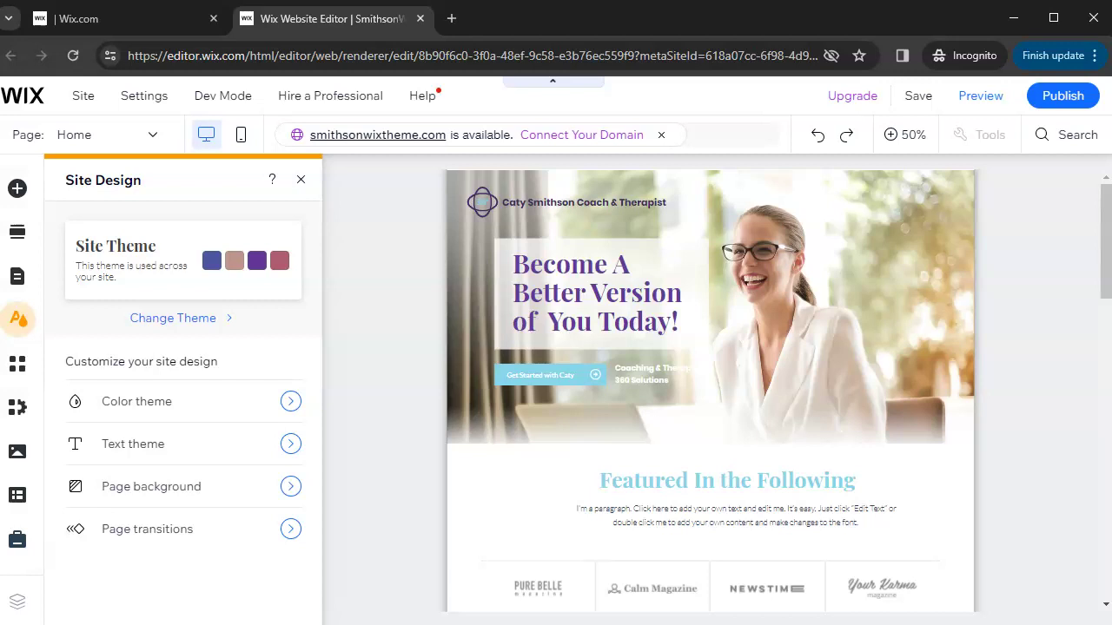
click(173, 318)
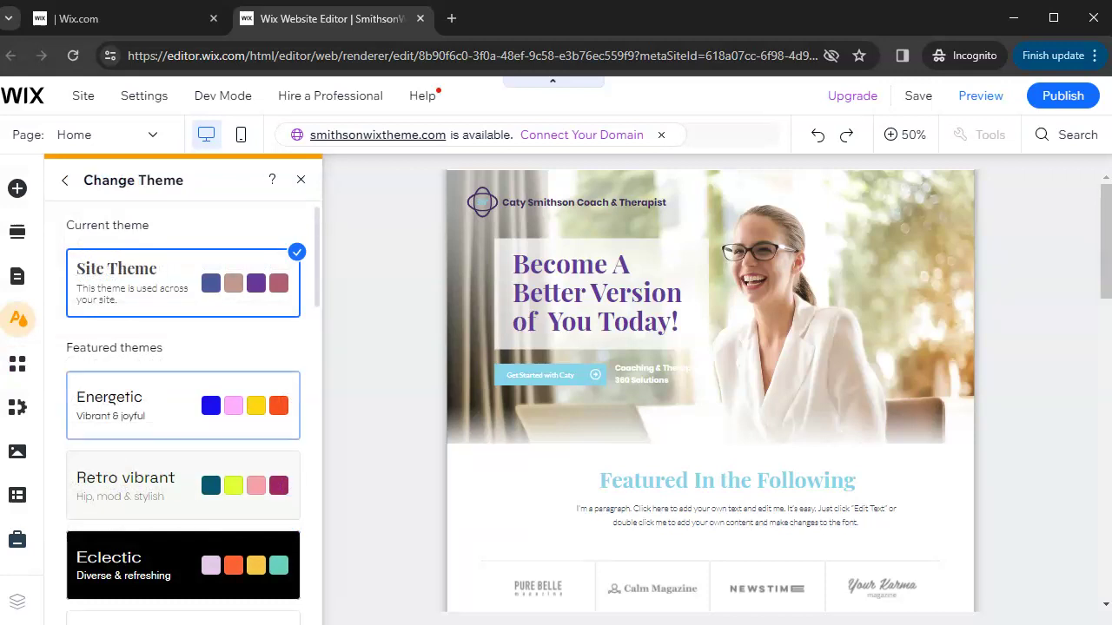
scroll(182, 408, down, 12)
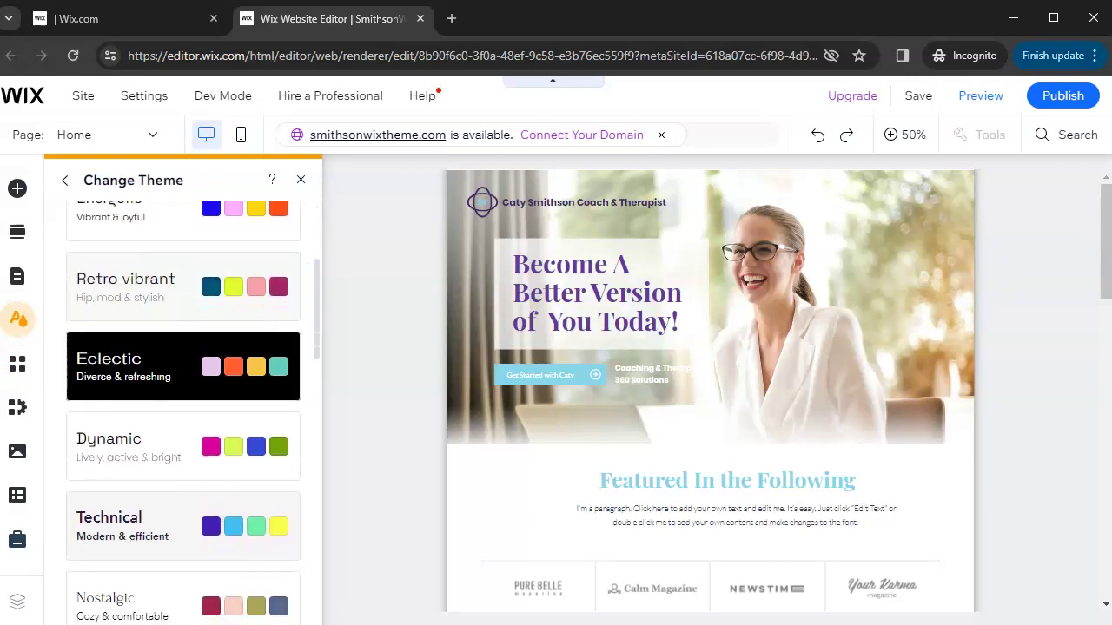
scroll(183, 408, up, 10)
scroll(182, 408, up, 2)
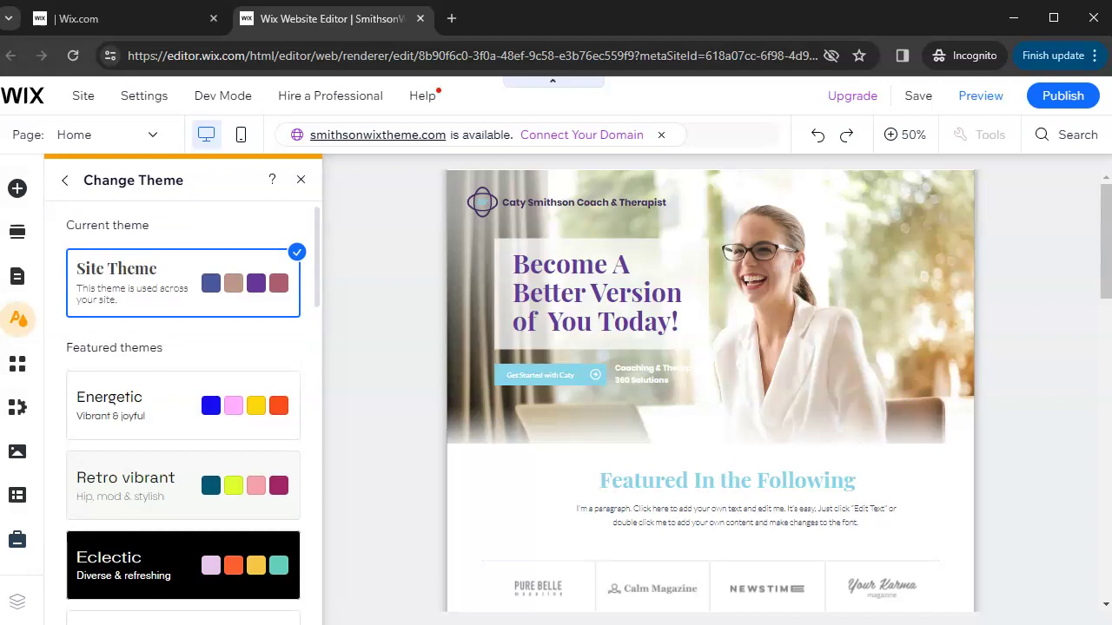
scroll(182, 409, down, 10)
scroll(182, 408, up, 10)
click(65, 180)
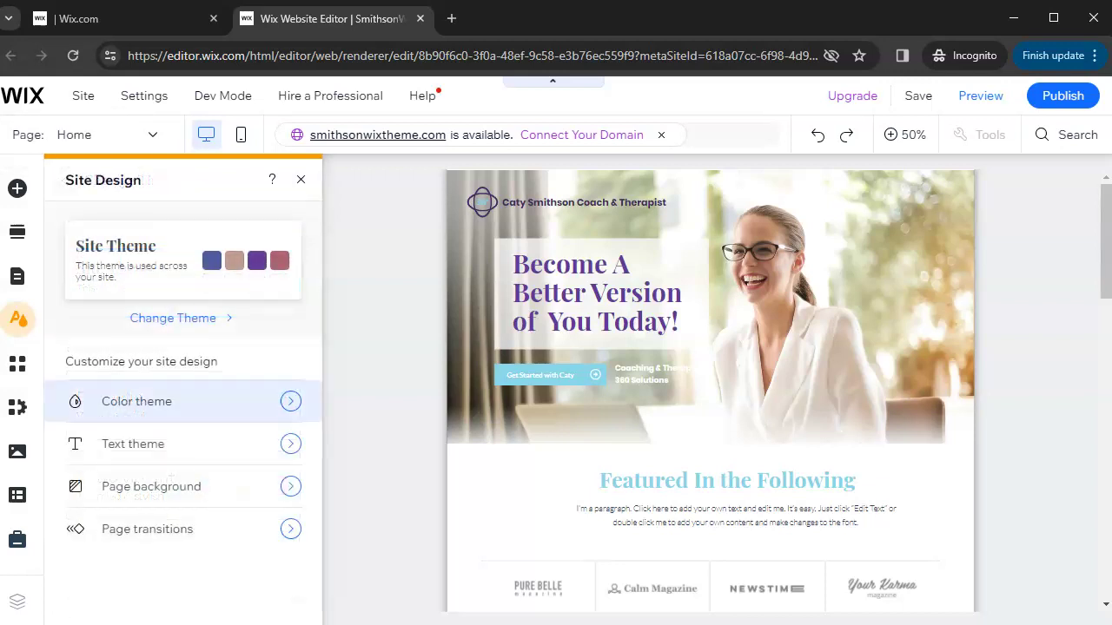
Step: Review the site's color theme and text theme customization options
click(183, 401)
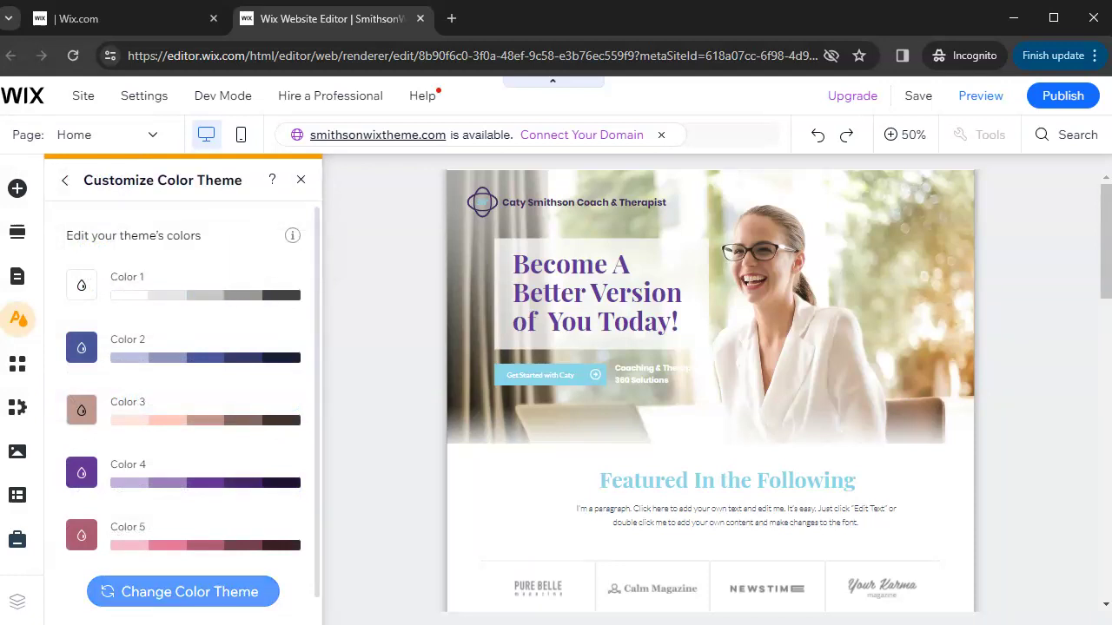
click(64, 180)
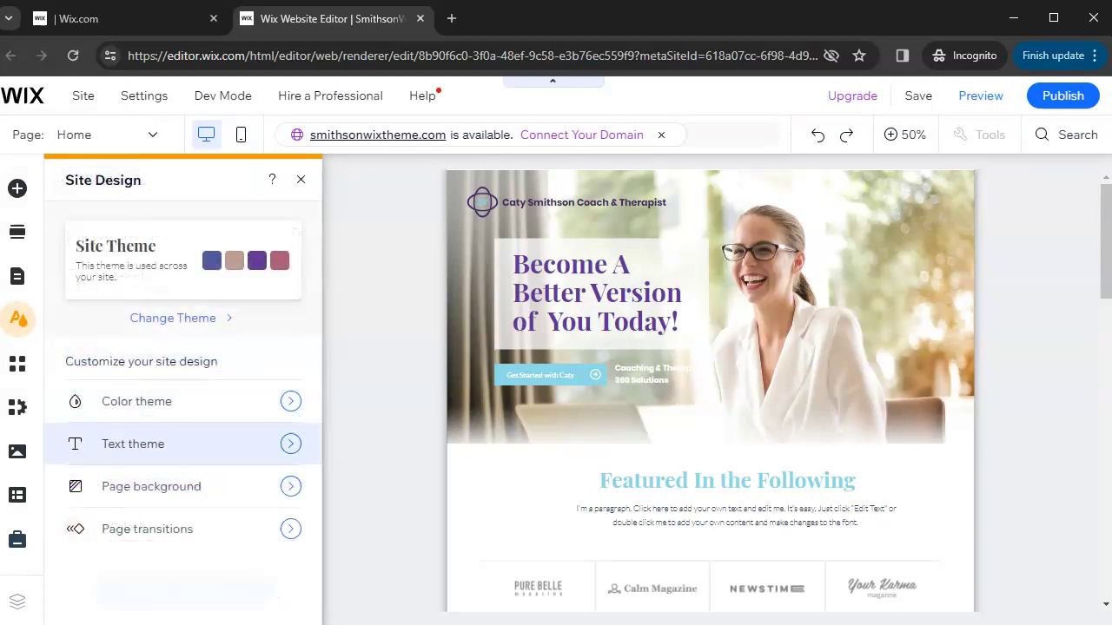
click(174, 444)
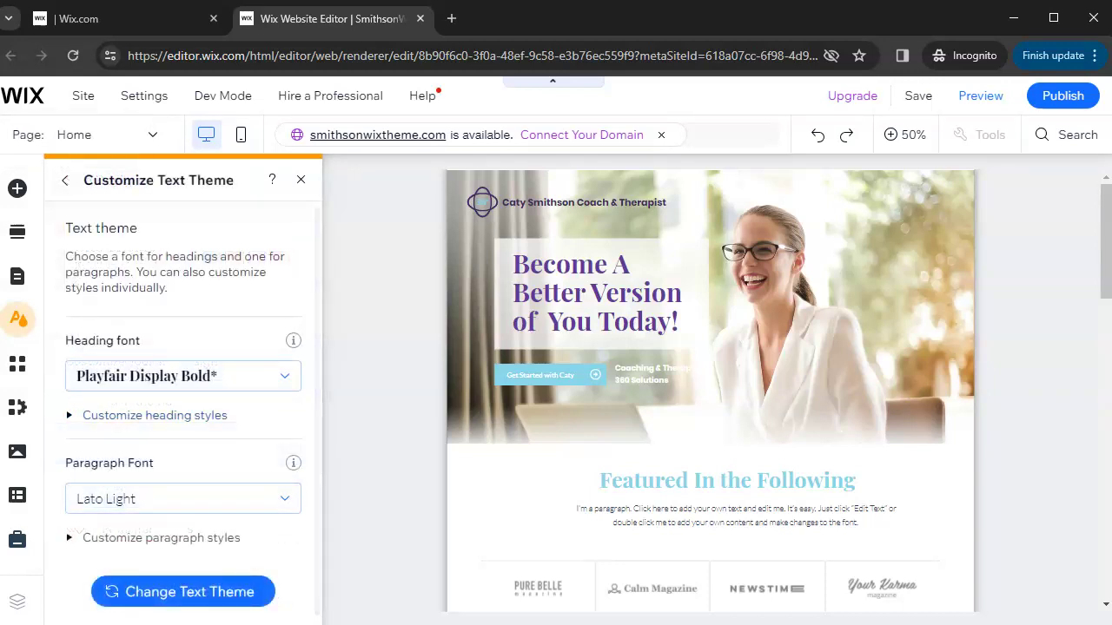
click(65, 180)
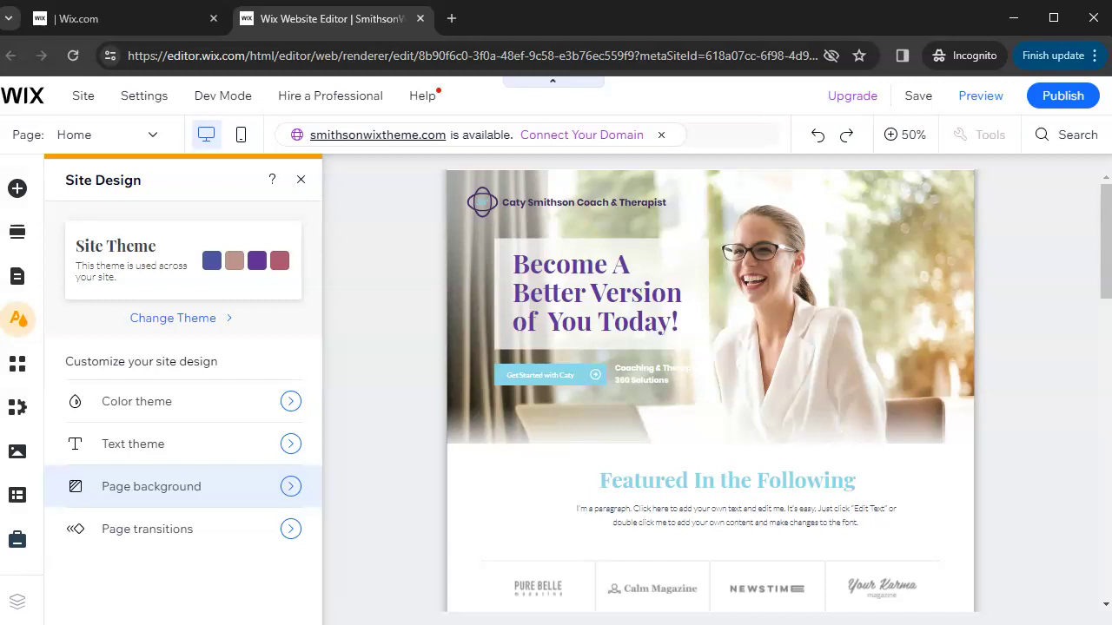
Step: View the page transition options and close Site Design
click(148, 529)
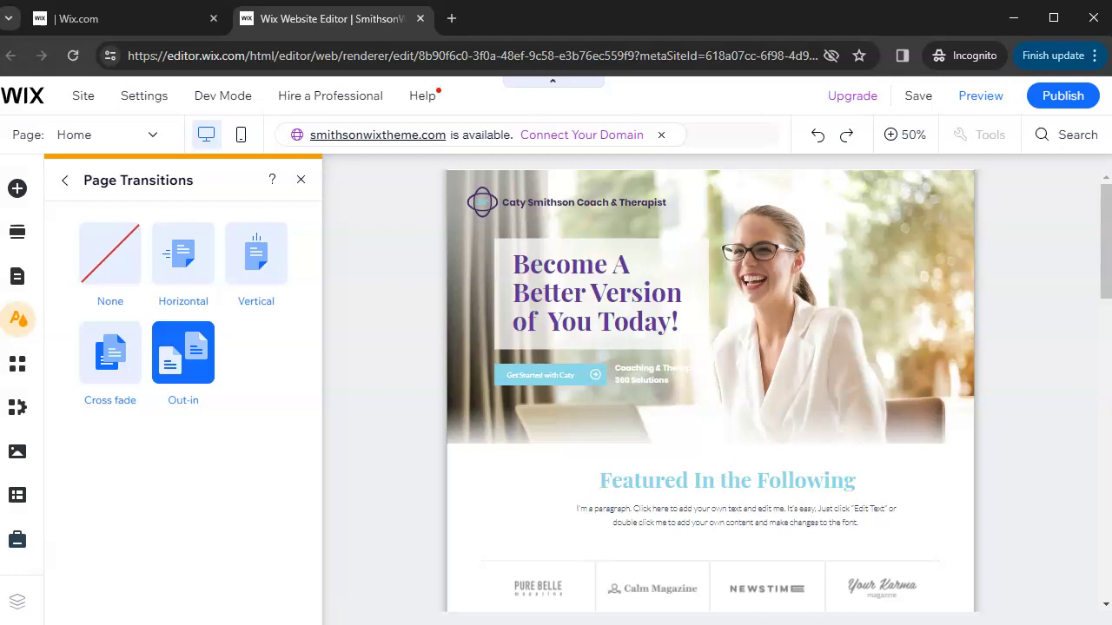
click(64, 179)
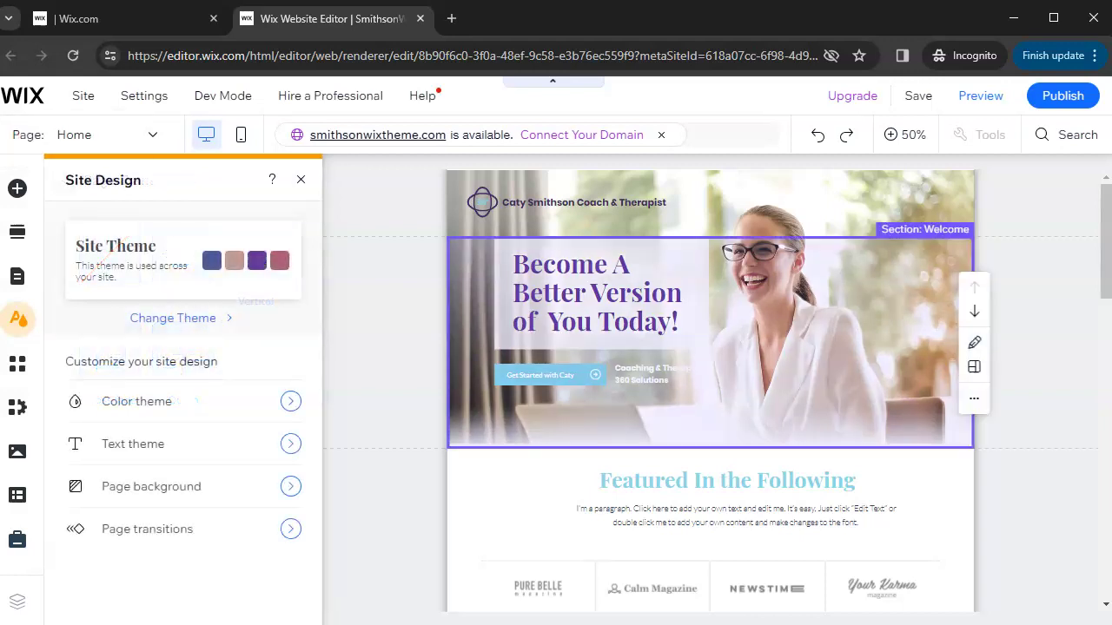
click(300, 179)
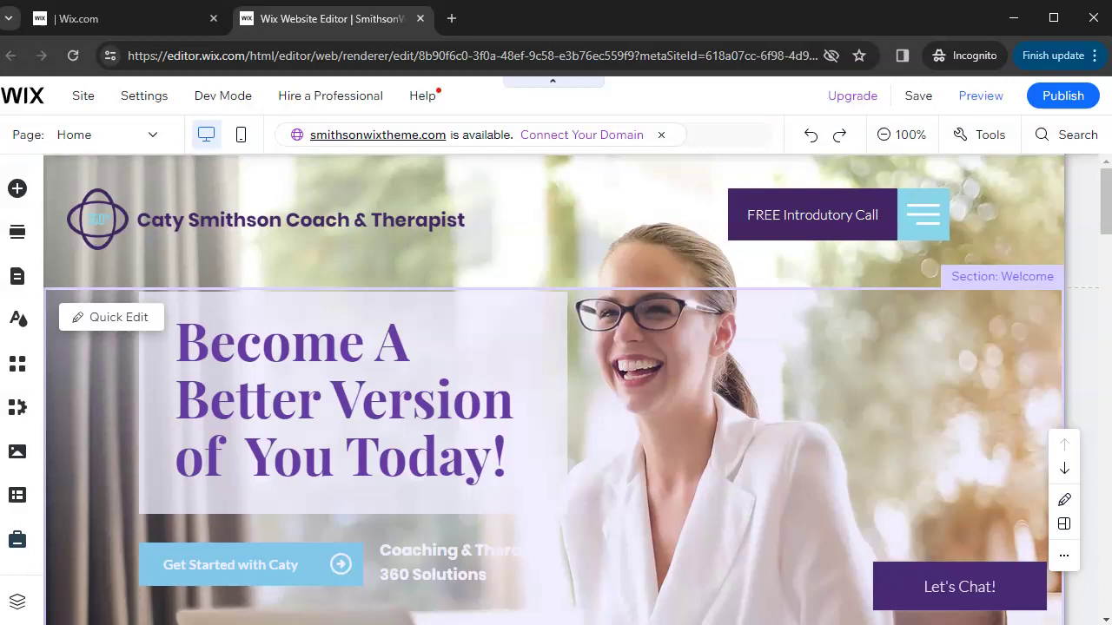
Step: Inspect the editing options of the hero headline, the header title text and the hero's Get Started button
click(356, 397)
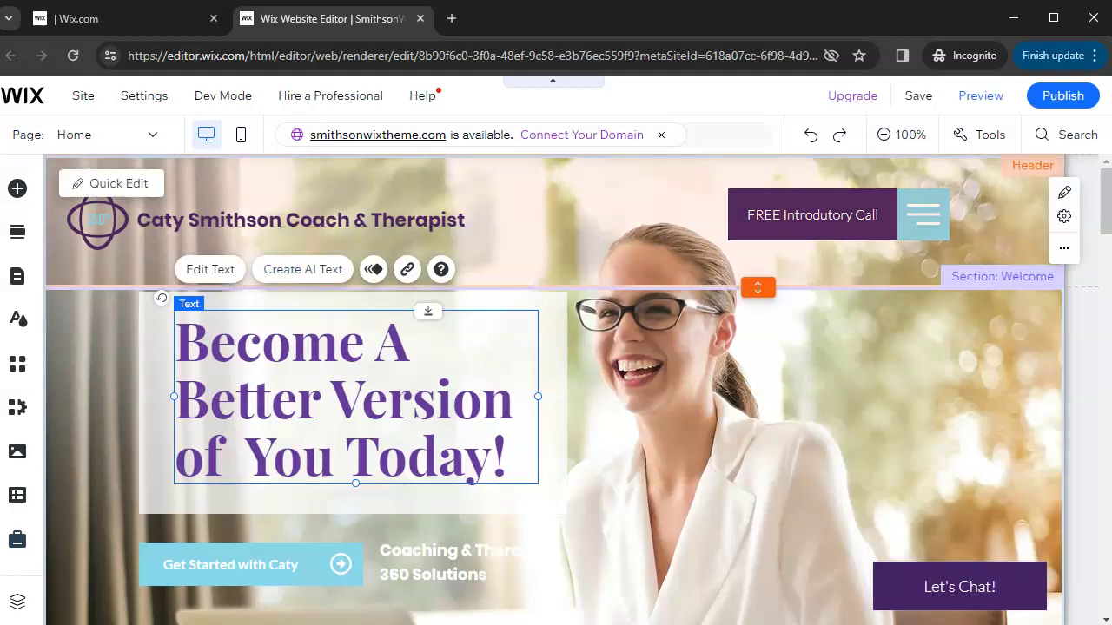
click(260, 220)
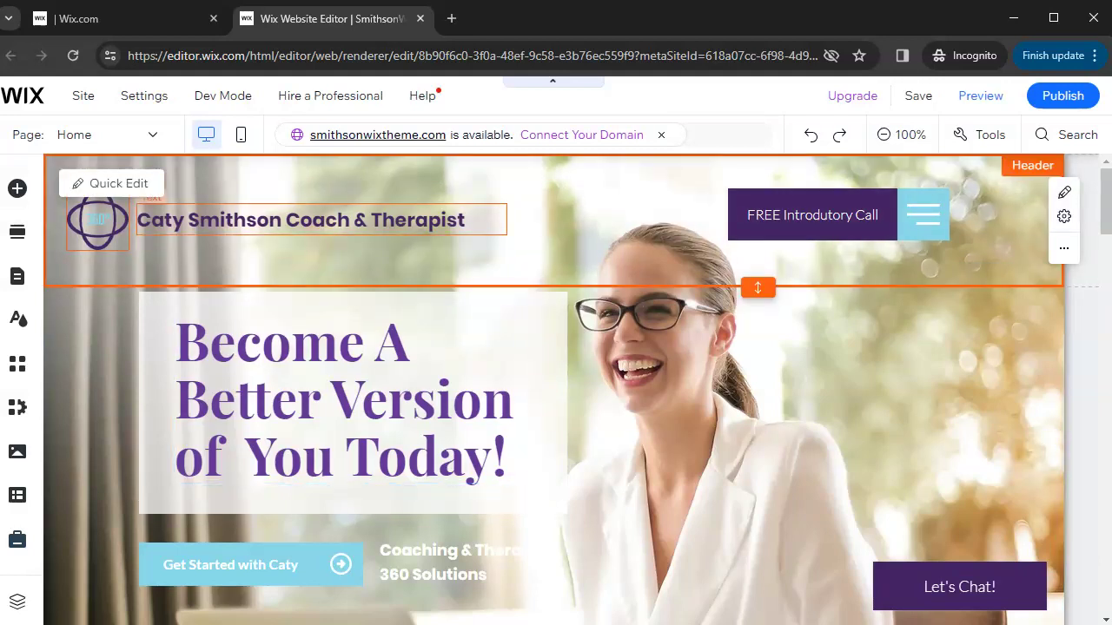
click(260, 220)
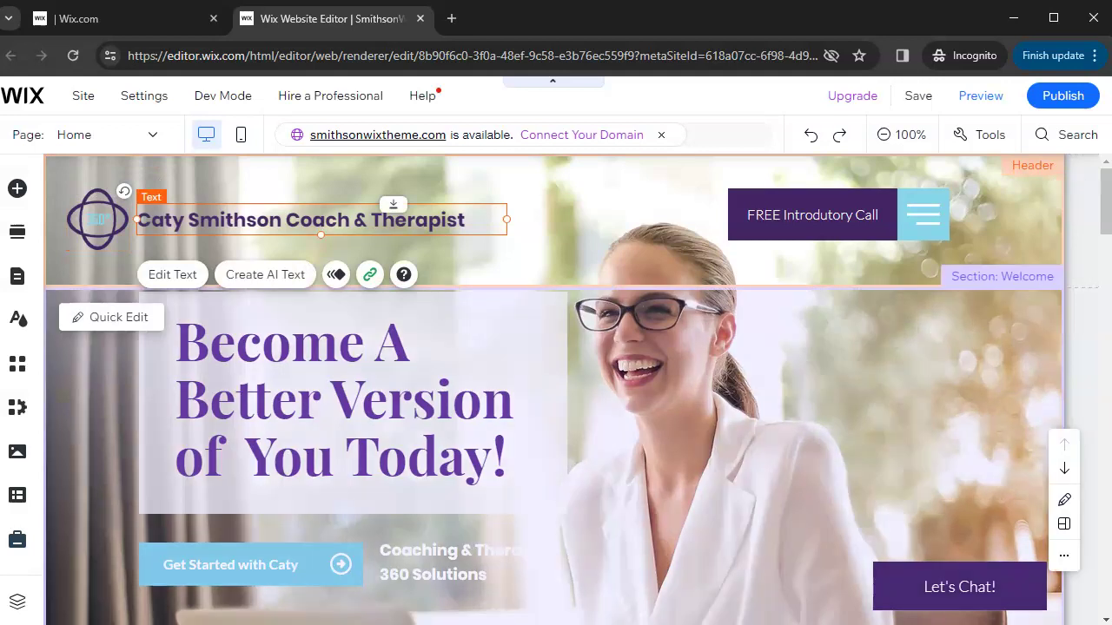
click(347, 400)
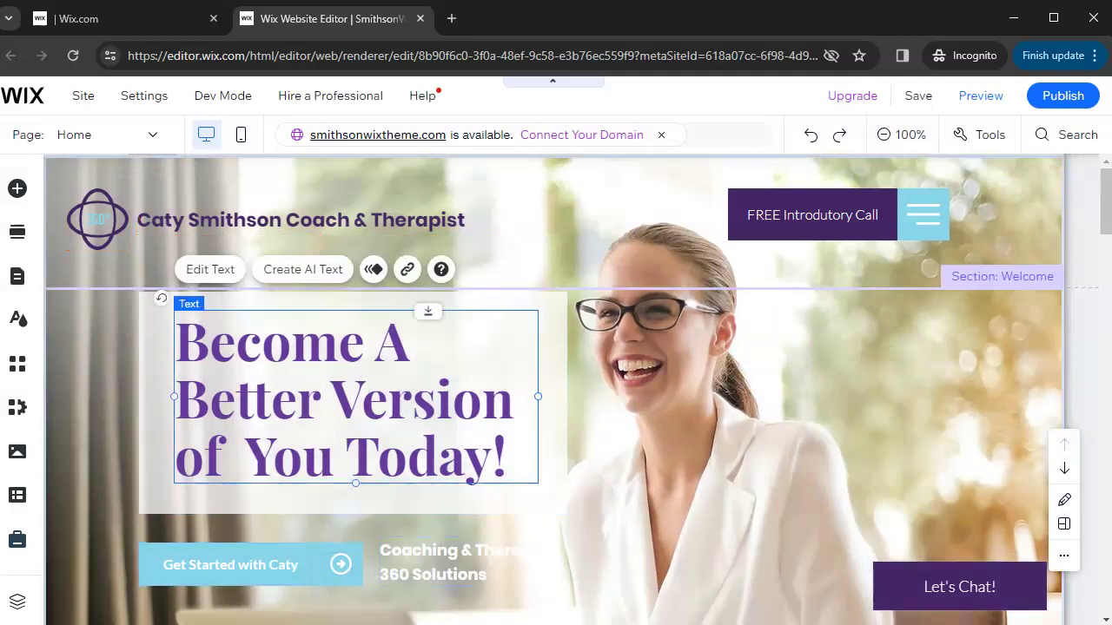
click(231, 565)
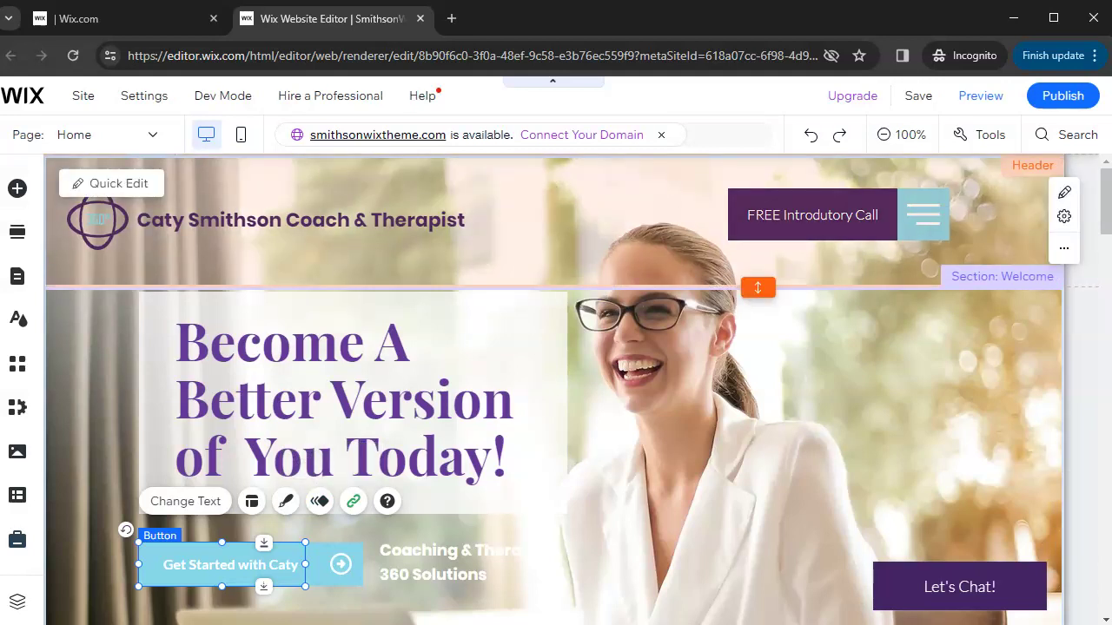
scroll(554, 389, down, 3)
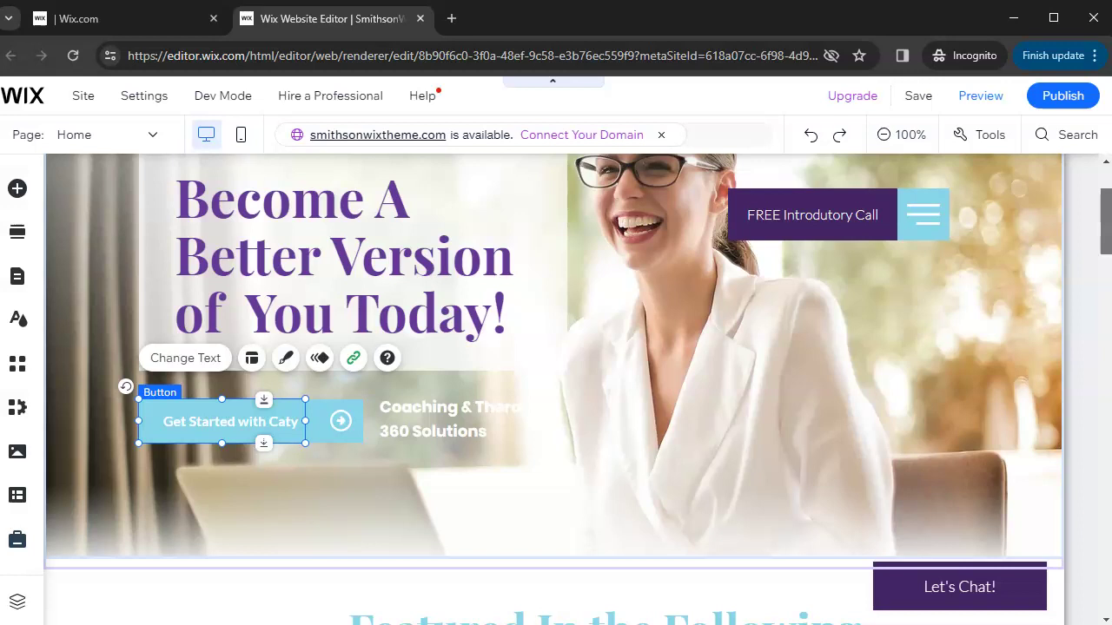
scroll(554, 389, up, 3)
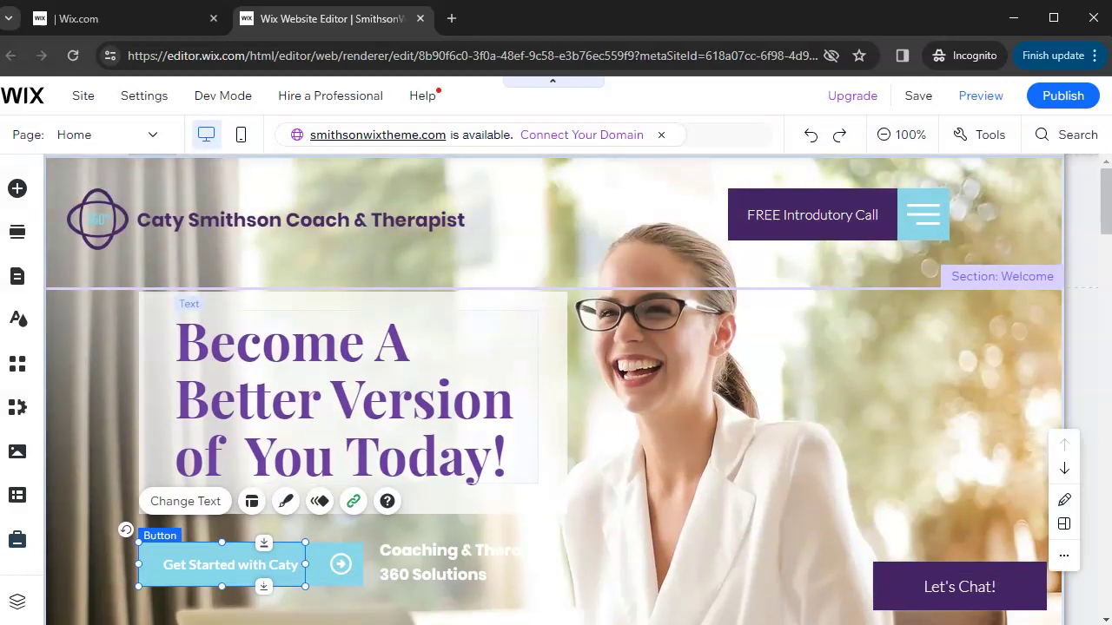
Step: Replace the first line of the hero headline, "Become A", with "Something Ne"
click(348, 399)
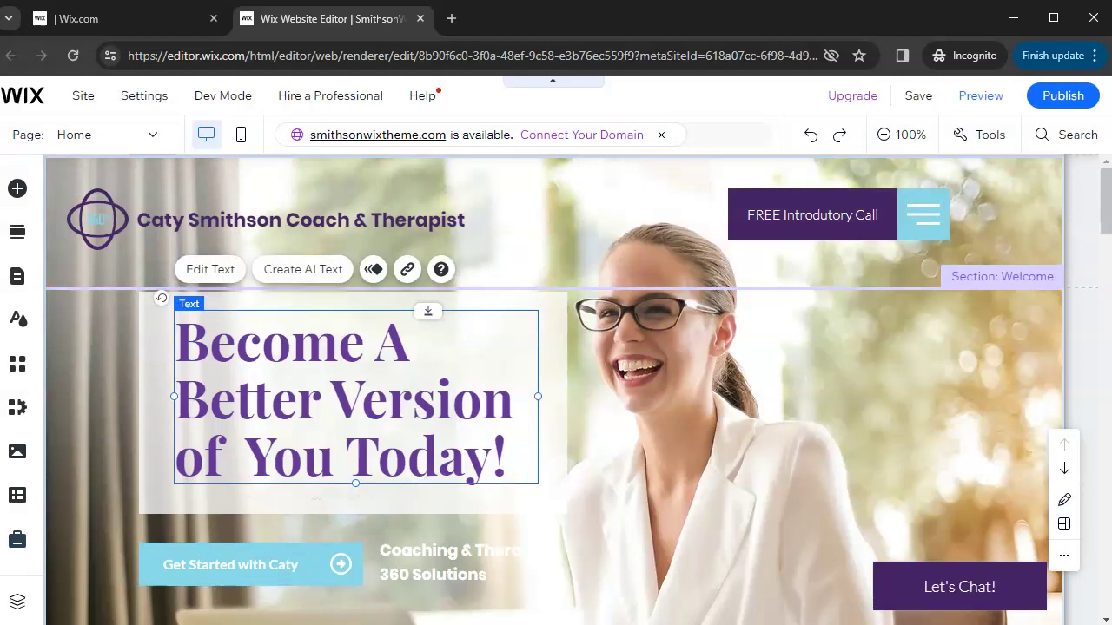
click(210, 270)
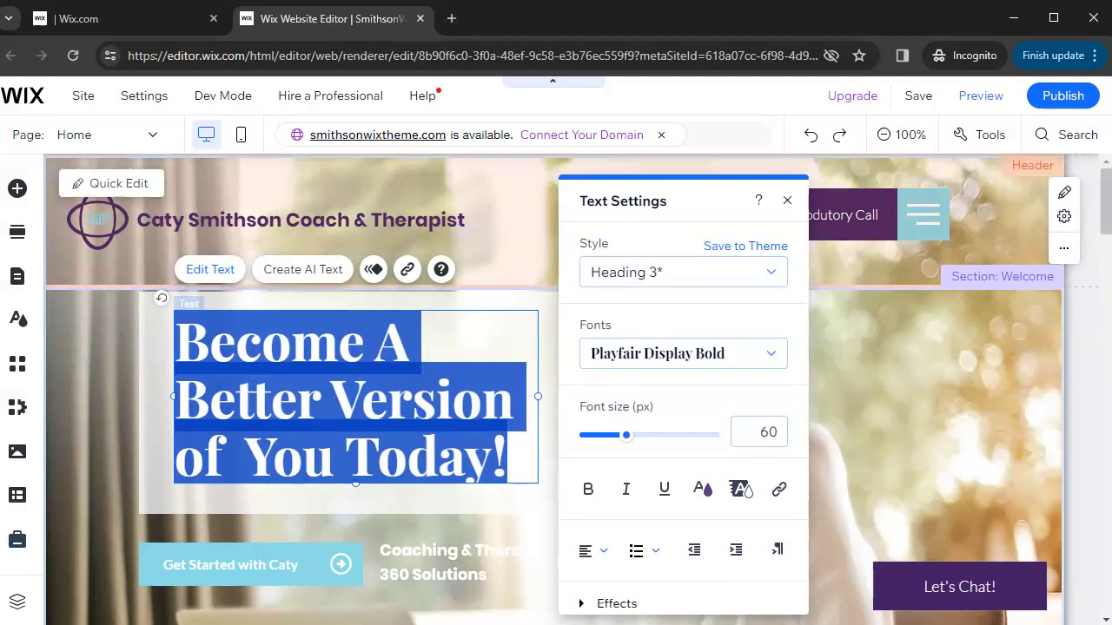
click(269, 397)
click(364, 343)
key(Home)
key(shift+End)
text(S)
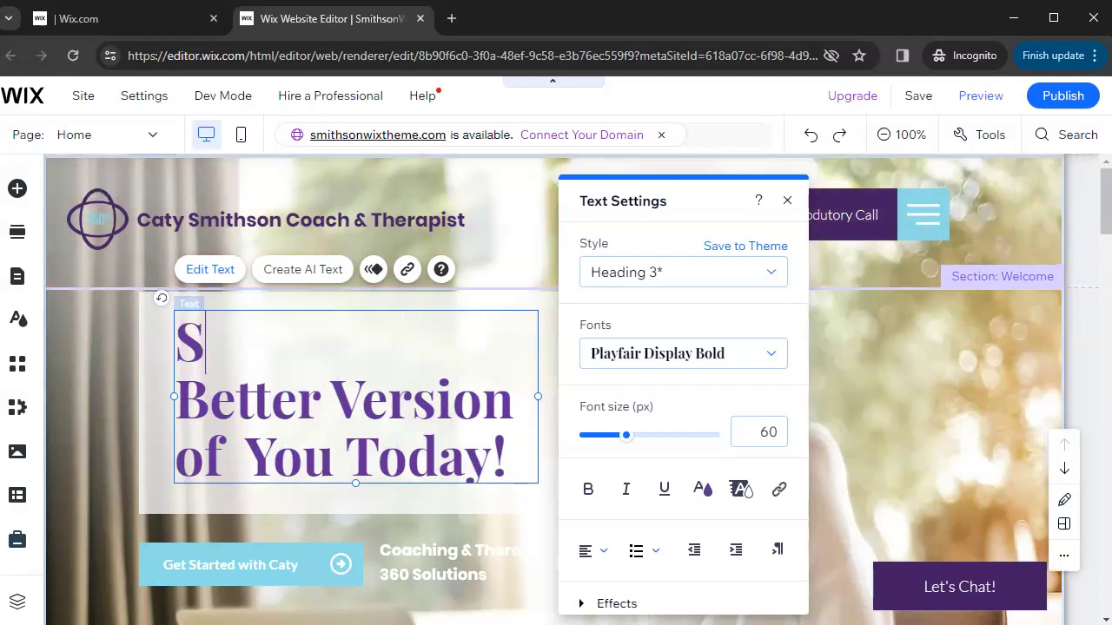
text(omething Ne)
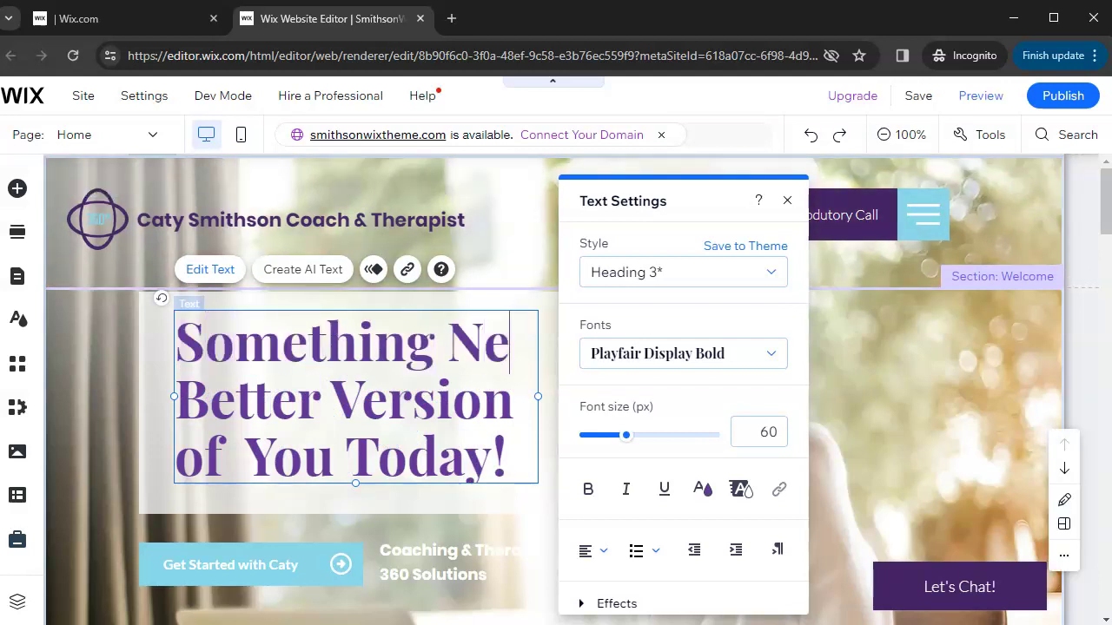
Step: Delete the replacement text from the first line of the hero headline, leaving that line empty
key(BackSpace)
key(BackSpace)
key(BackSpace)
key(BackSpace)
key(BackSpace)
key(BackSpace)
key(BackSpace)
key(BackSpace)
key(BackSpace)
key(BackSpace)
key(BackSpace)
key(BackSpace)
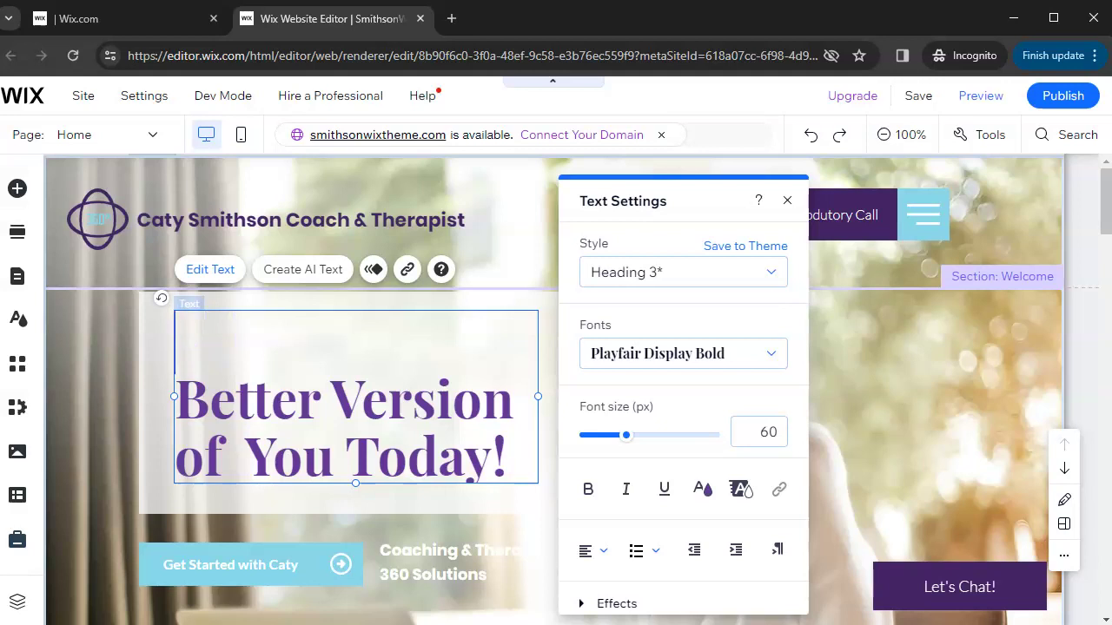
Step: Undo the edits to the first line of the hero headline and close its text settings
key(ctrl+z)
key(ctrl+z)
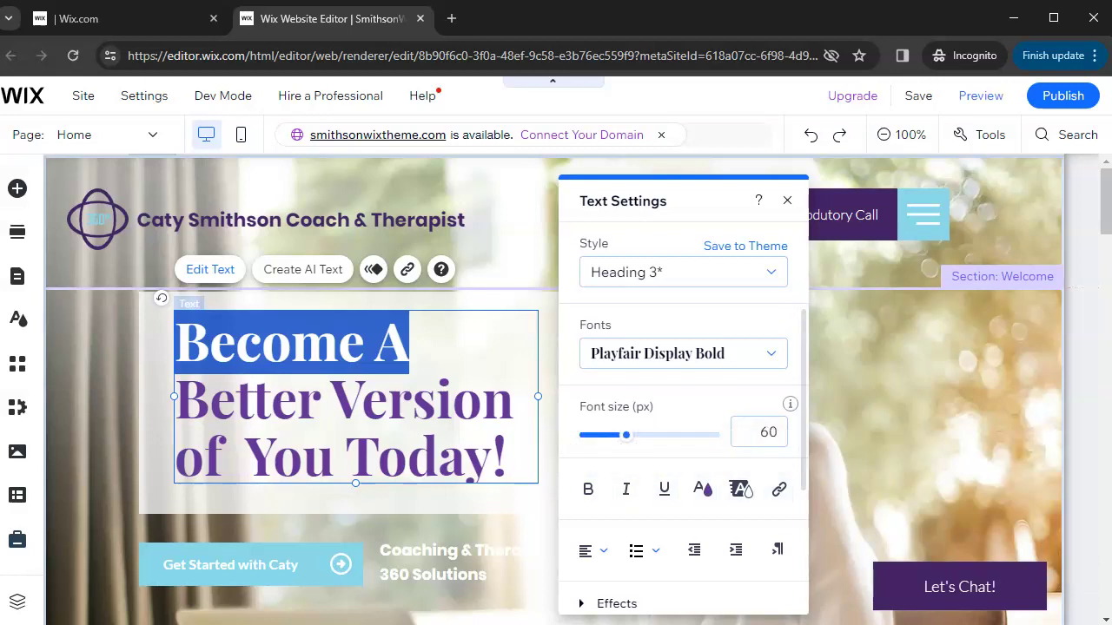
scroll(683, 521, down, 3)
scroll(683, 521, up, 3)
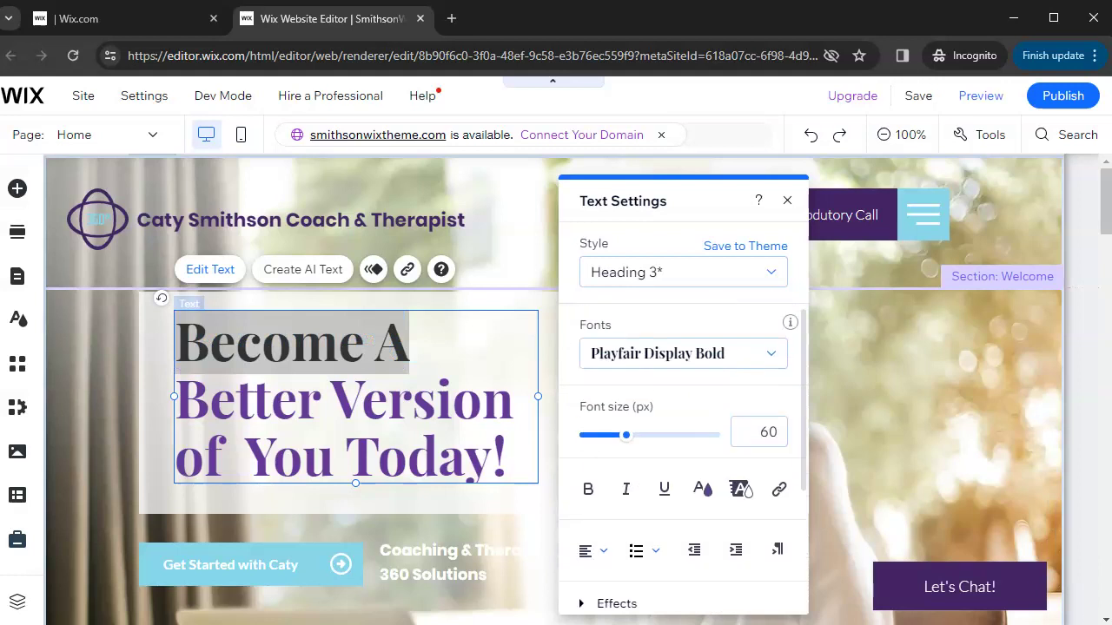
click(787, 201)
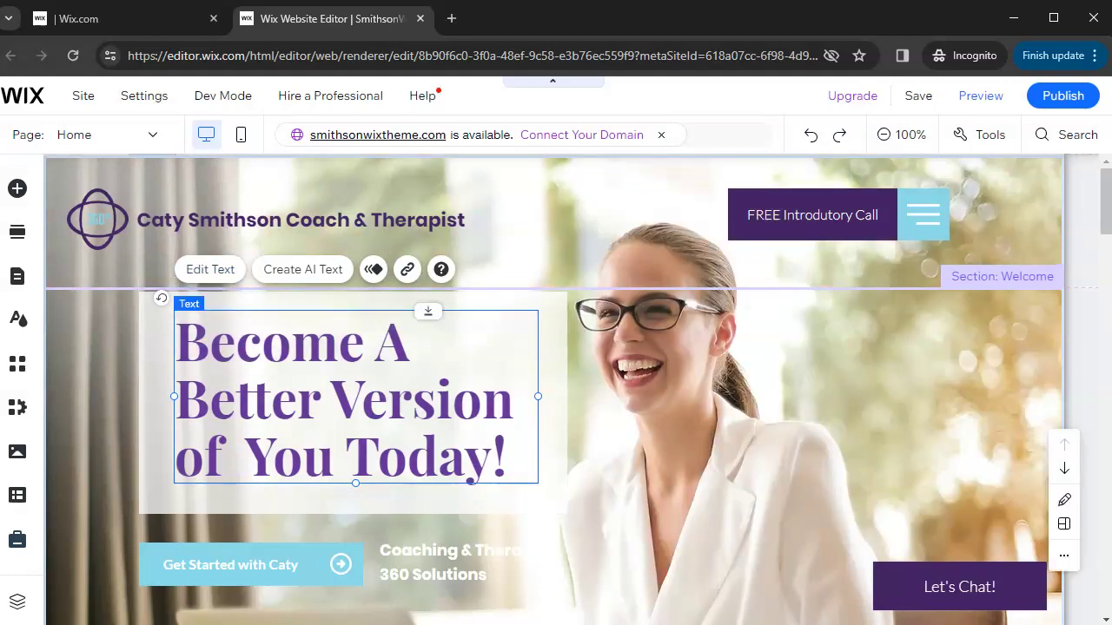
Step: Review the AI Text Creator's options for the hero headline, with text type Title and topic About, and close it
click(299, 269)
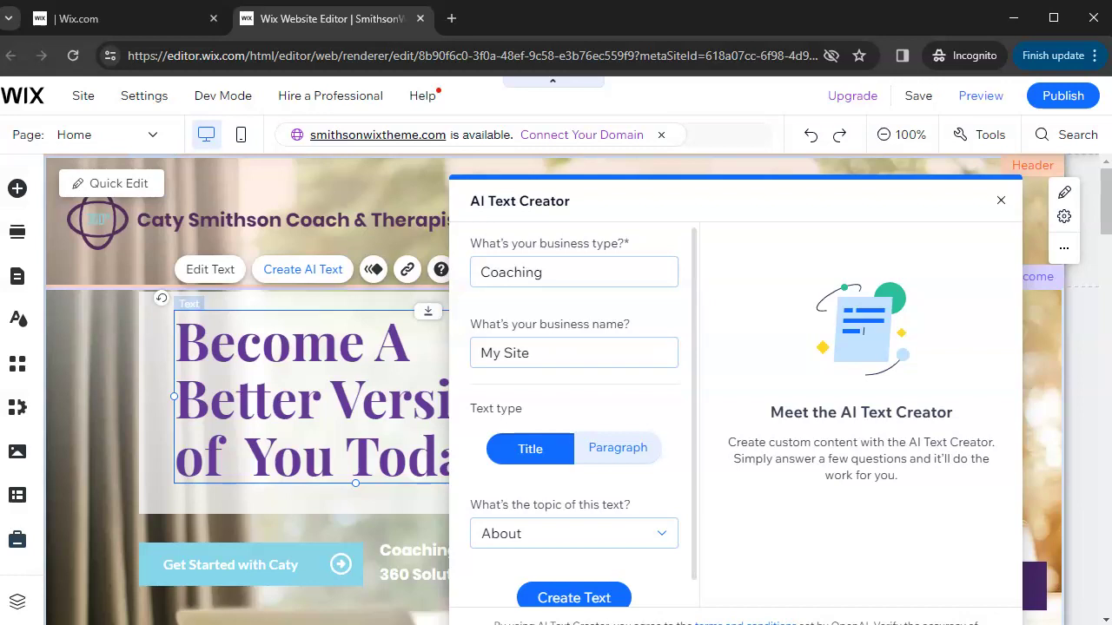
scroll(573, 409, down, 1)
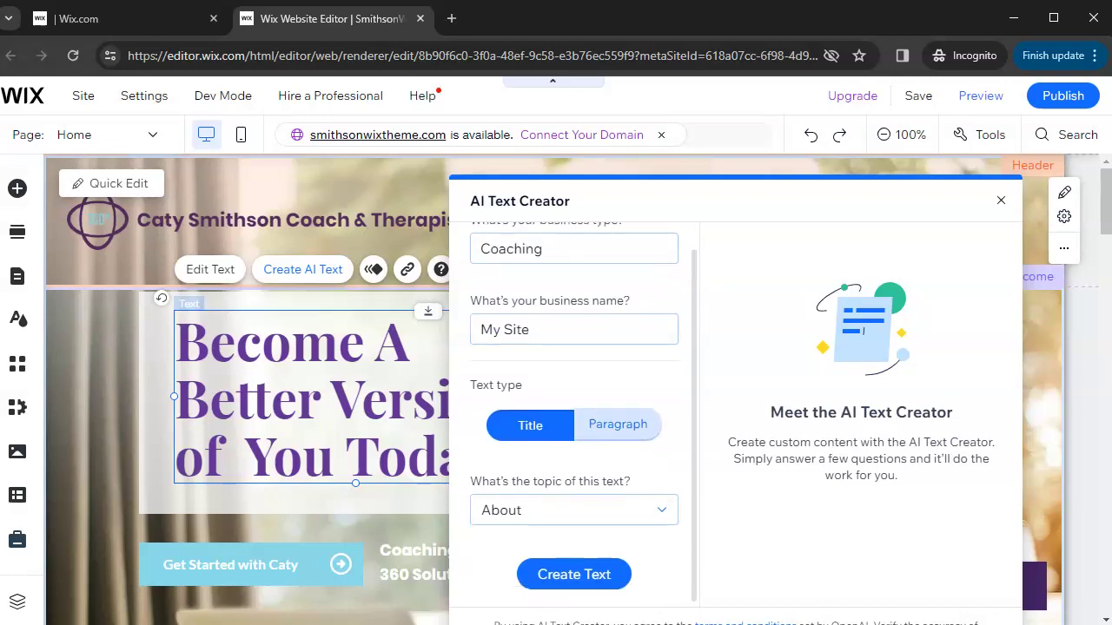
click(573, 575)
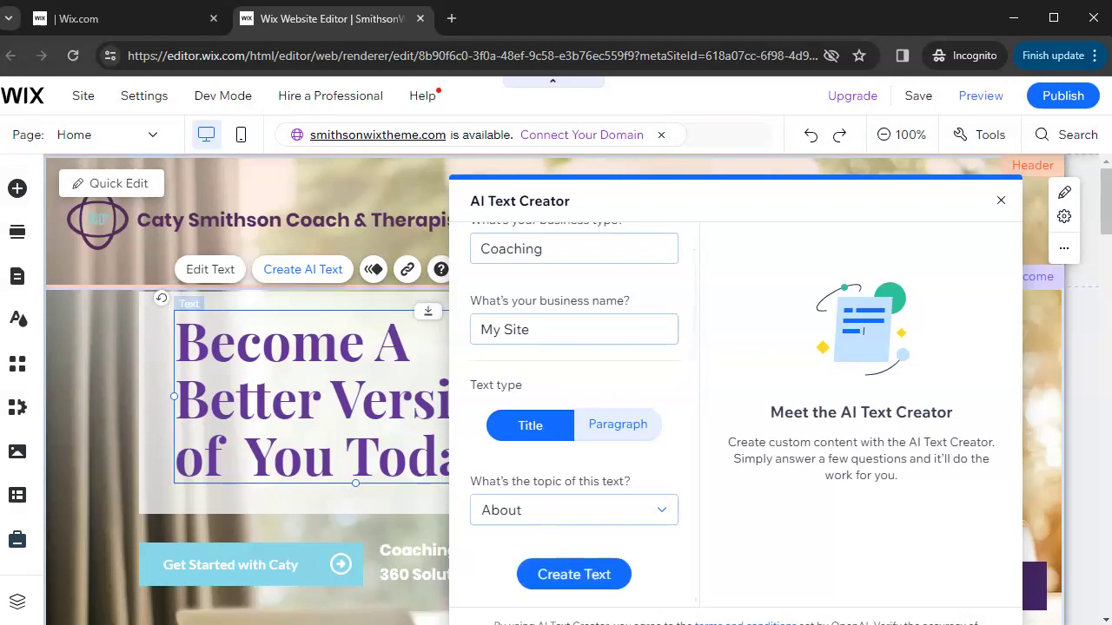
click(1001, 200)
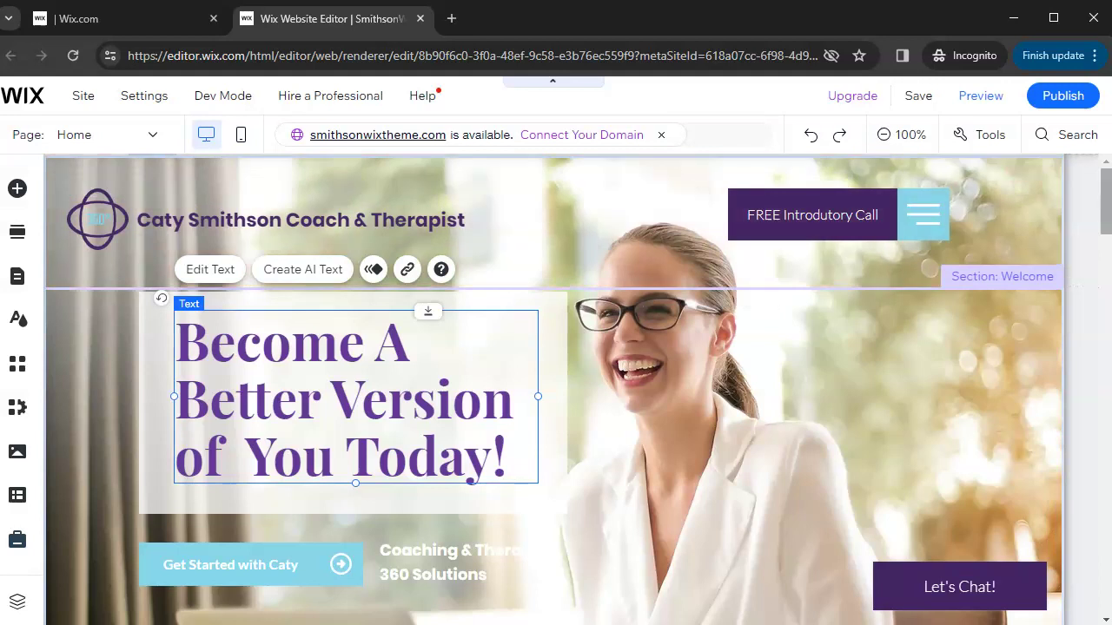
Step: Inspect the editing options of the hero's Coaching tagline and the "Featured In the Following" heading in the Partners section
scroll(556, 391, down, 3)
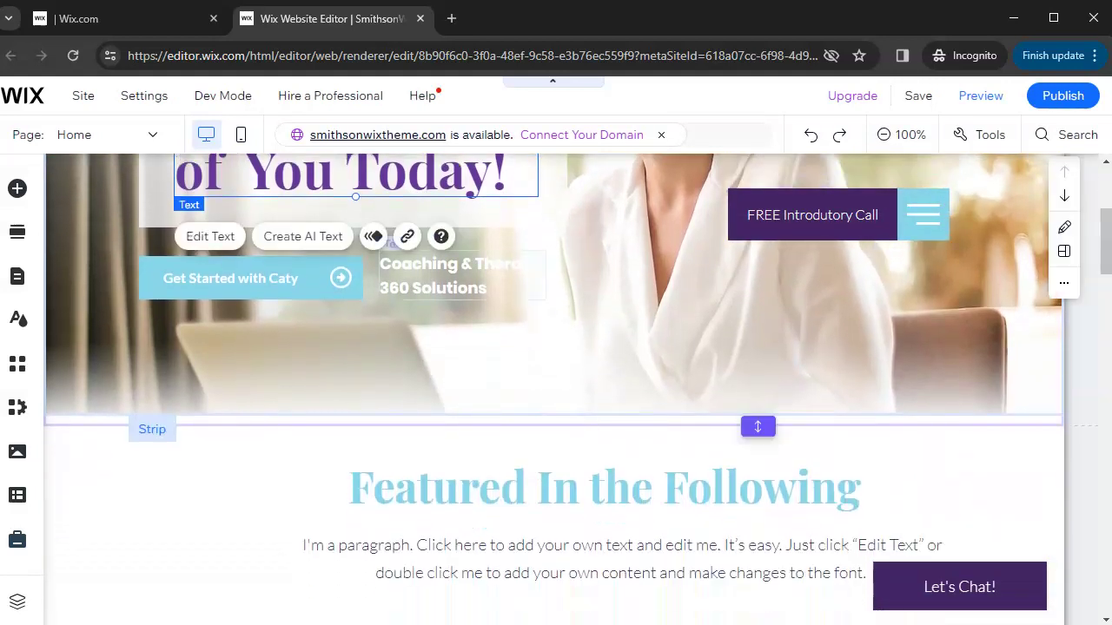
click(451, 276)
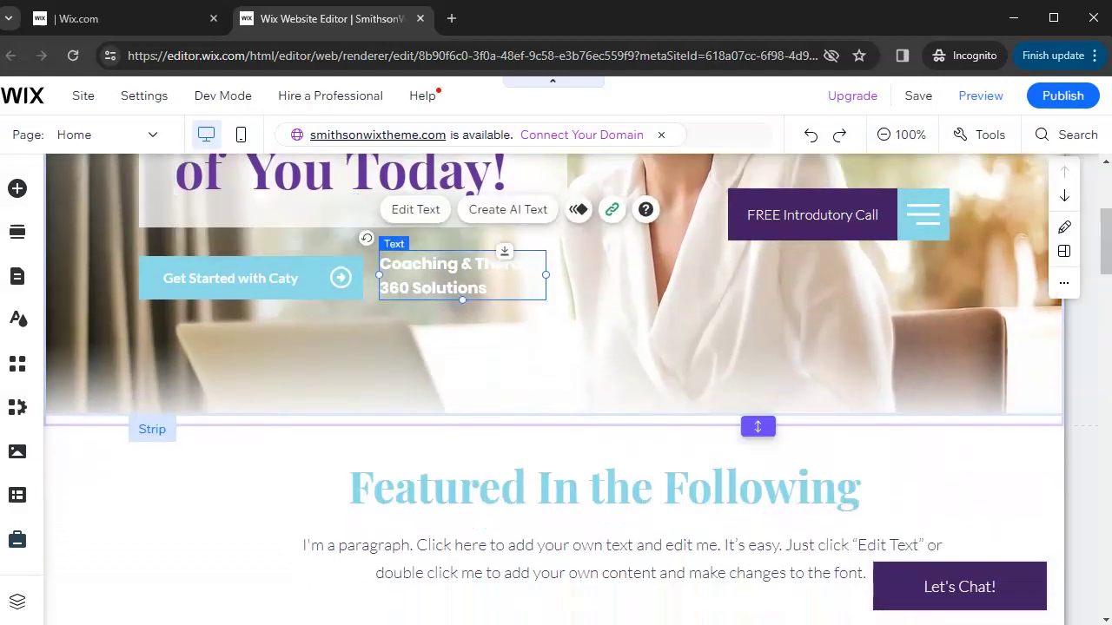
click(174, 521)
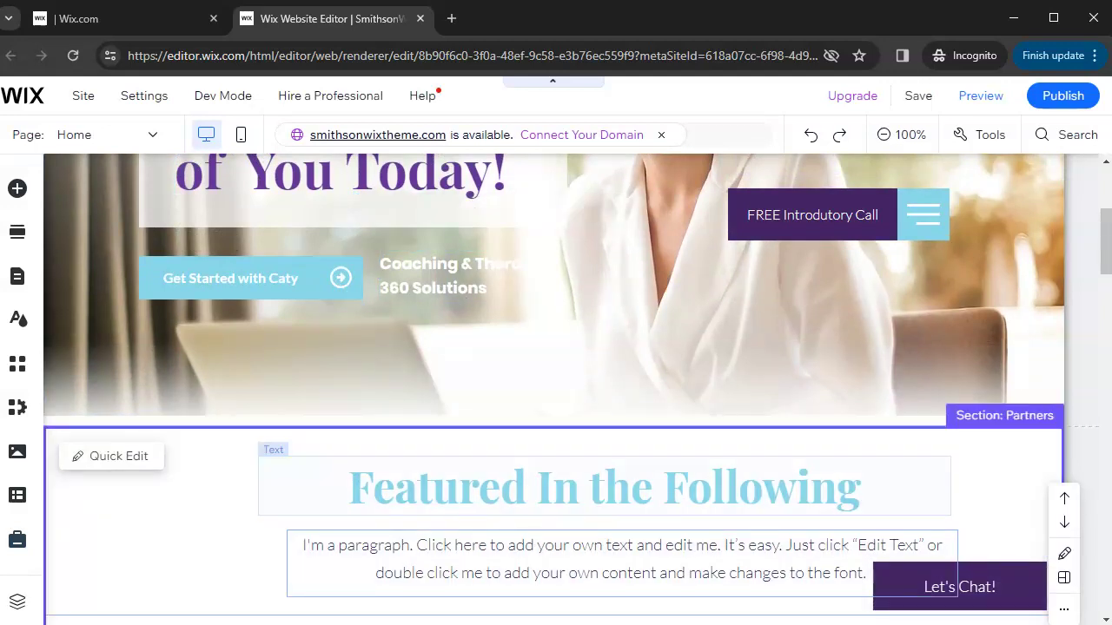
click(603, 487)
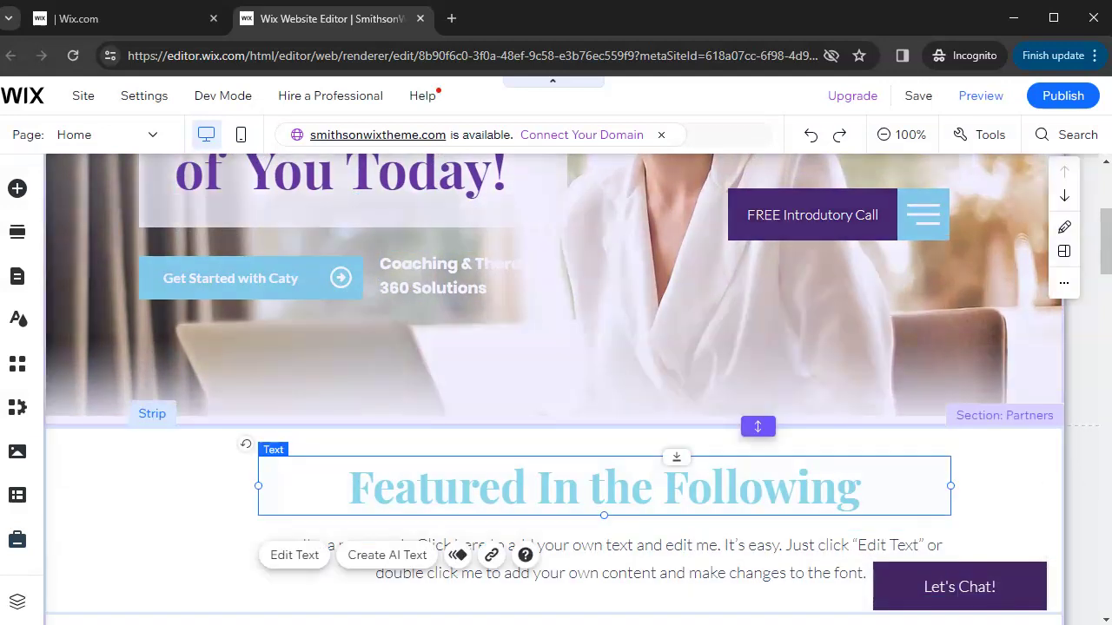
click(757, 408)
Step: View the text and link settings of the hero's Get Started button and close them
click(230, 278)
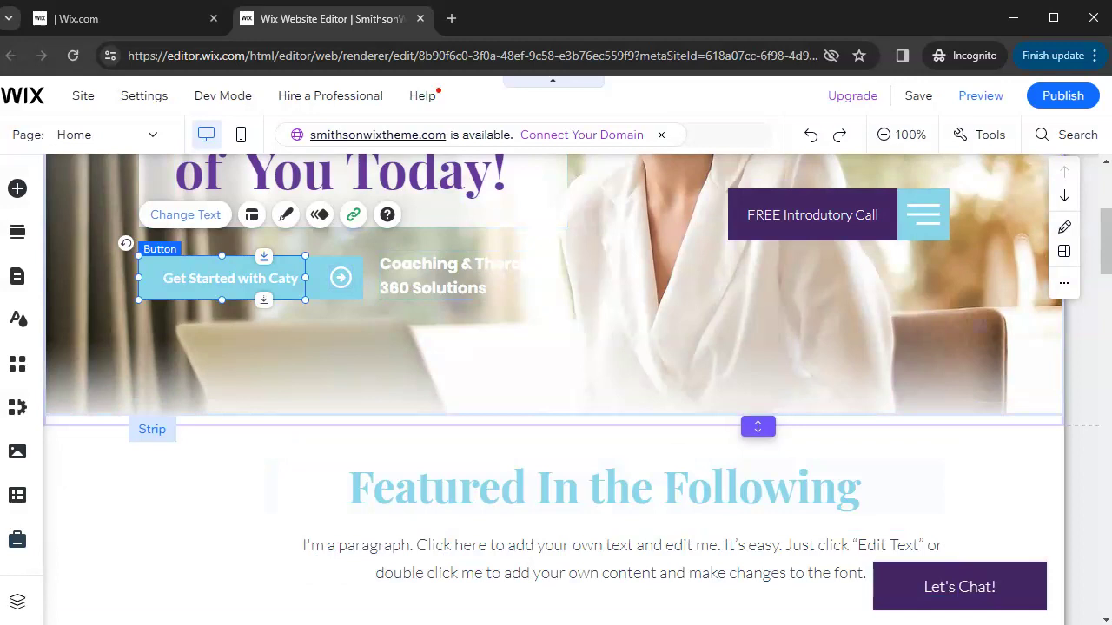
click(185, 214)
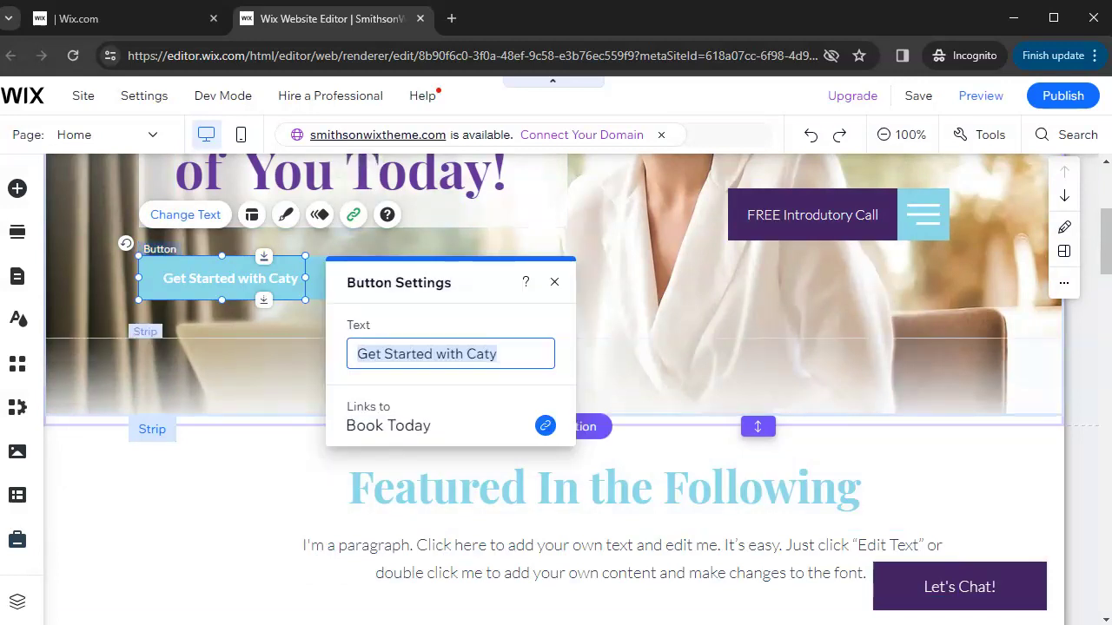
click(131, 521)
Step: Explore the replacement image sources for the Pure Belle logo, including Media from Wix and the AI Image Creator, and close the image chooser
scroll(556, 391, down, 5)
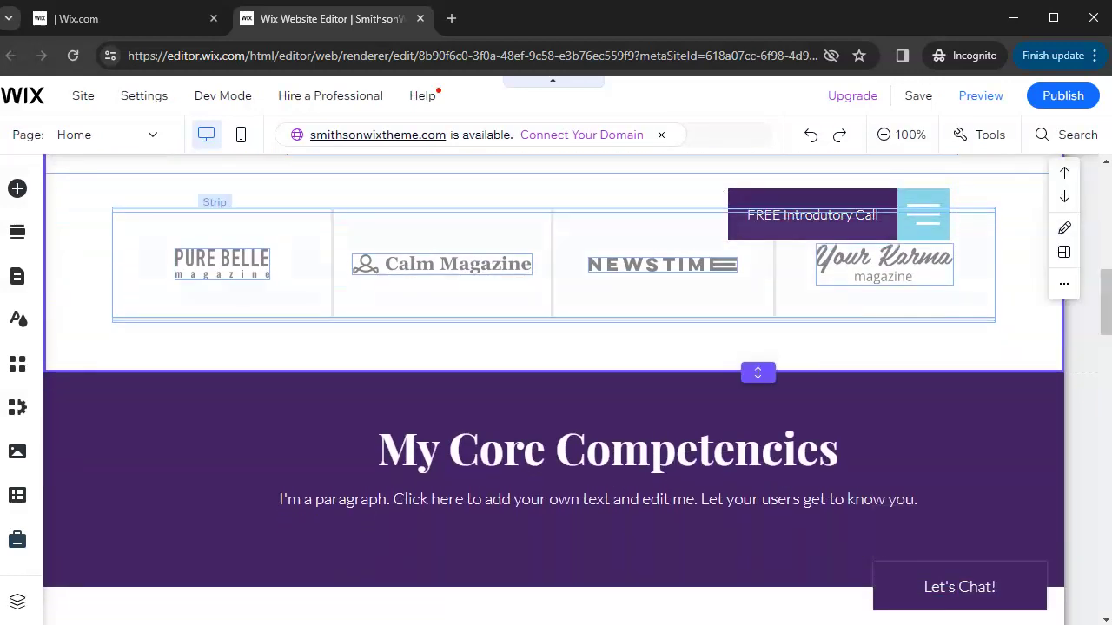
click(553, 304)
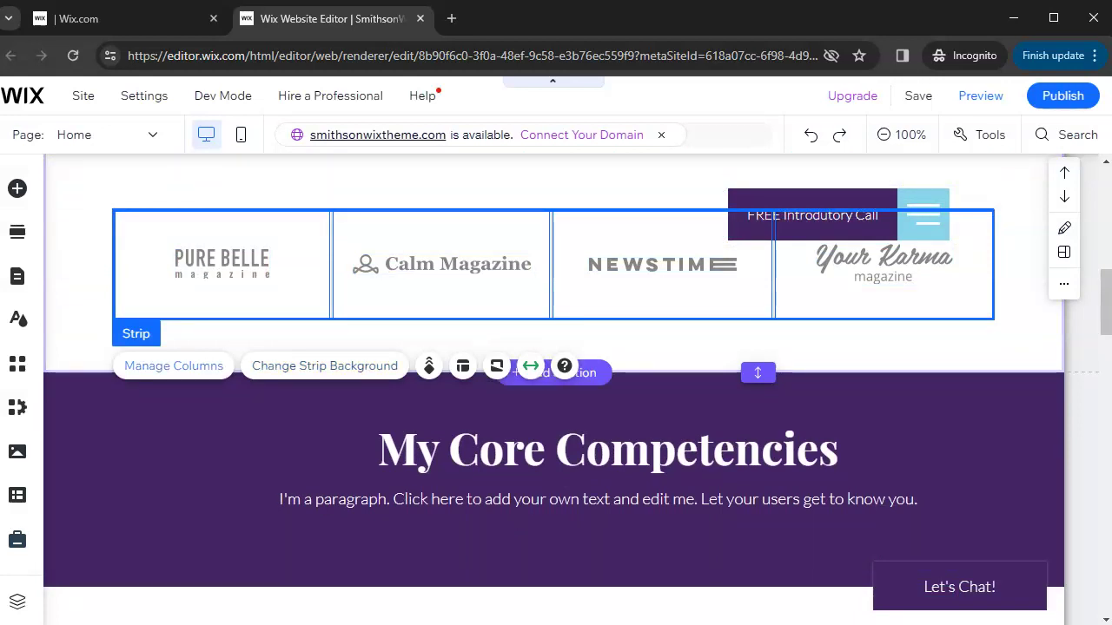
click(223, 261)
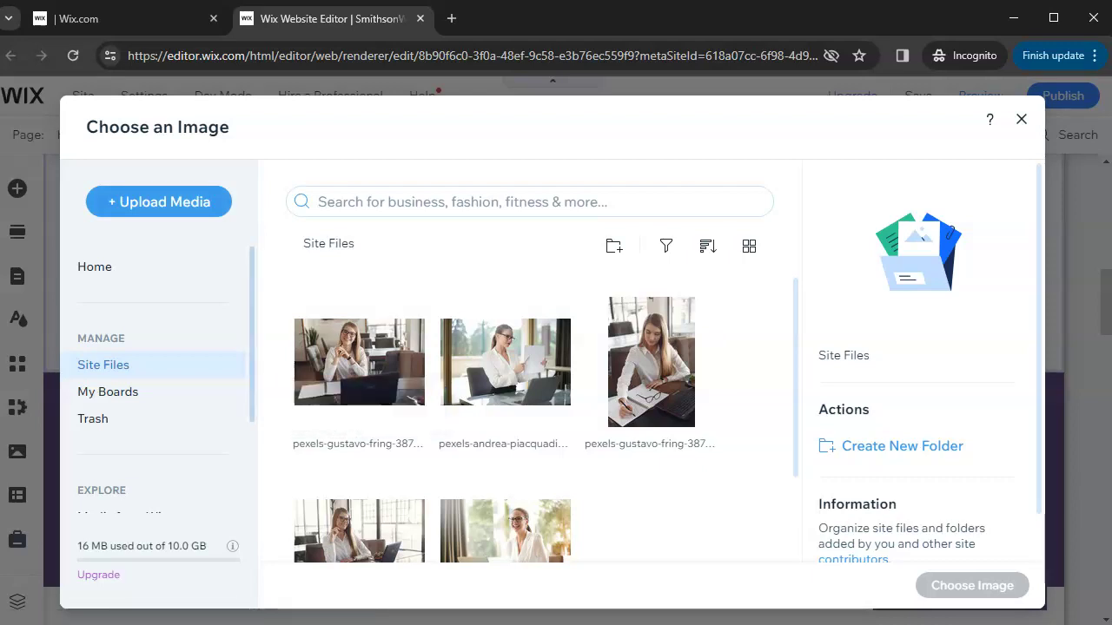
scroll(157, 382, down, 2)
click(122, 388)
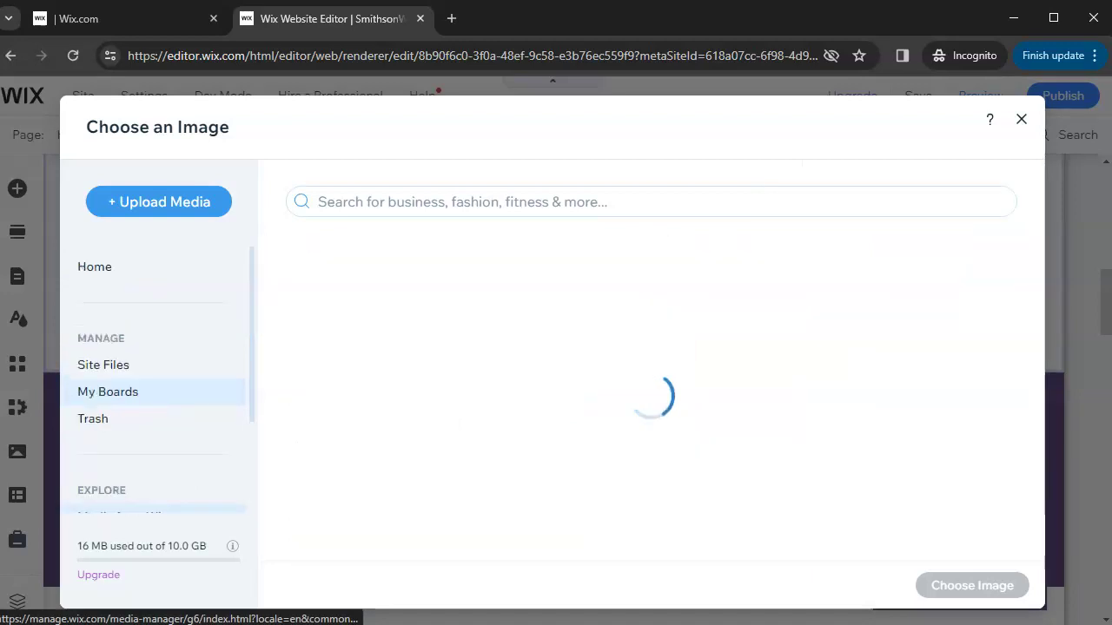
scroll(156, 382, down, 2)
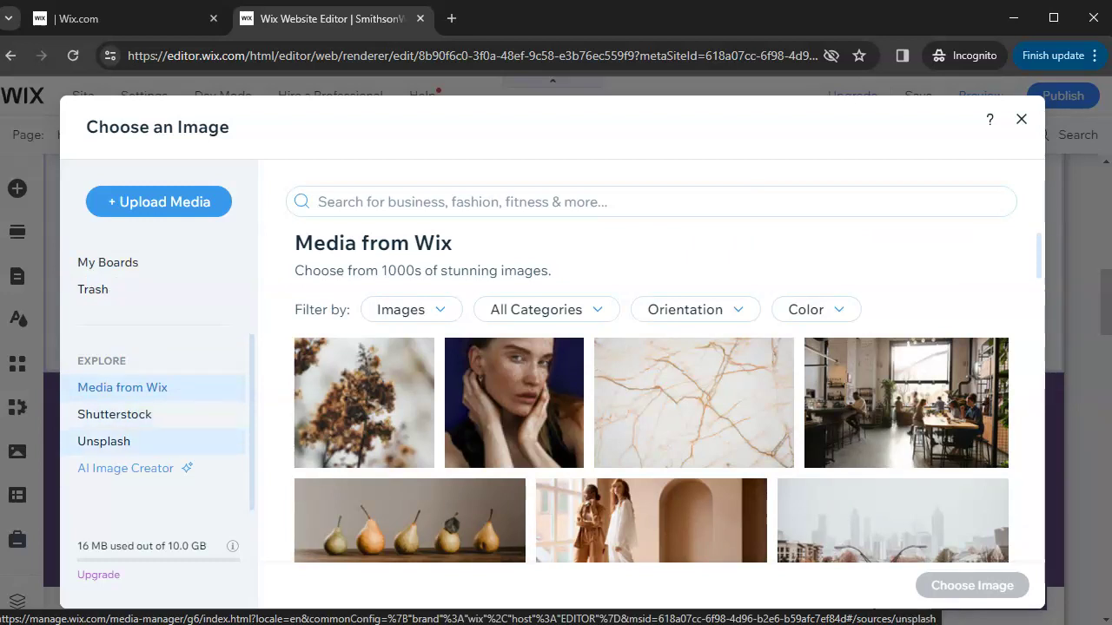
click(126, 468)
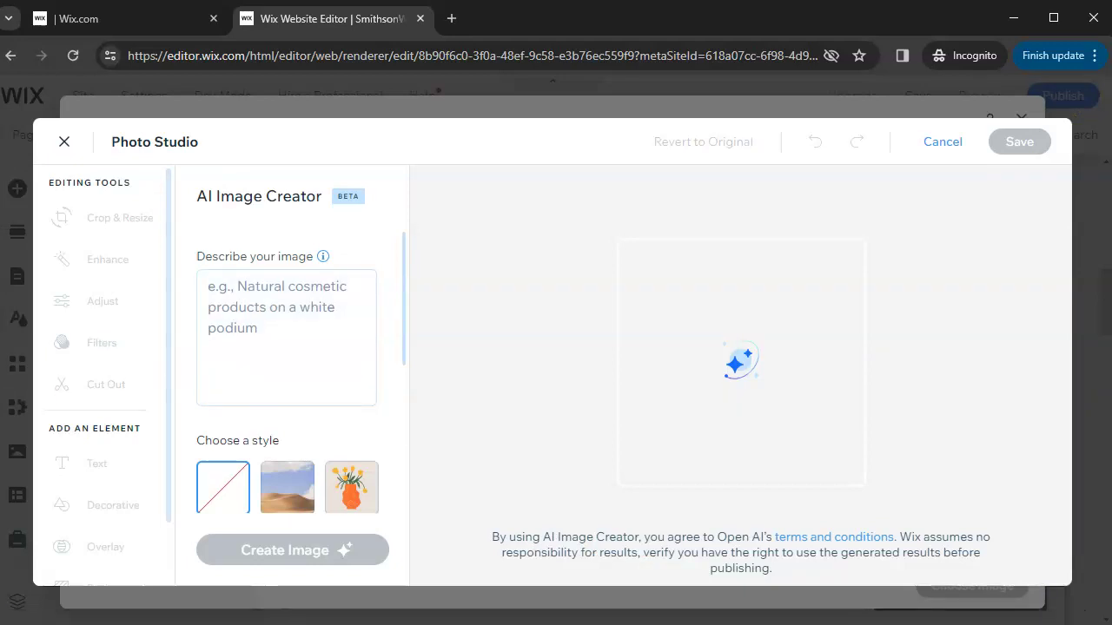
click(943, 142)
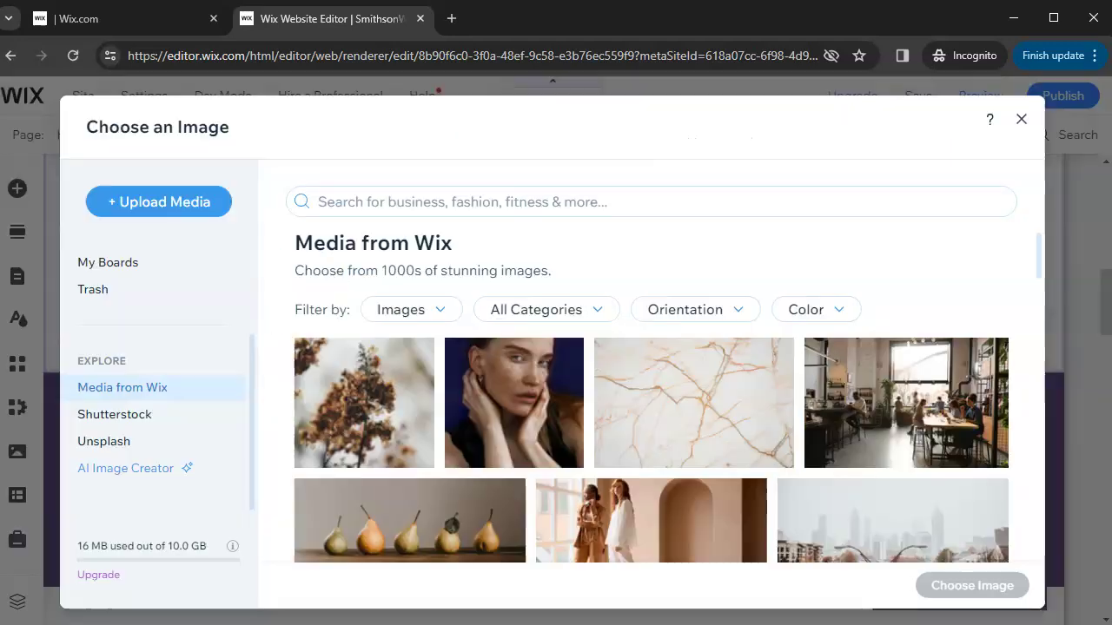
key(Escape)
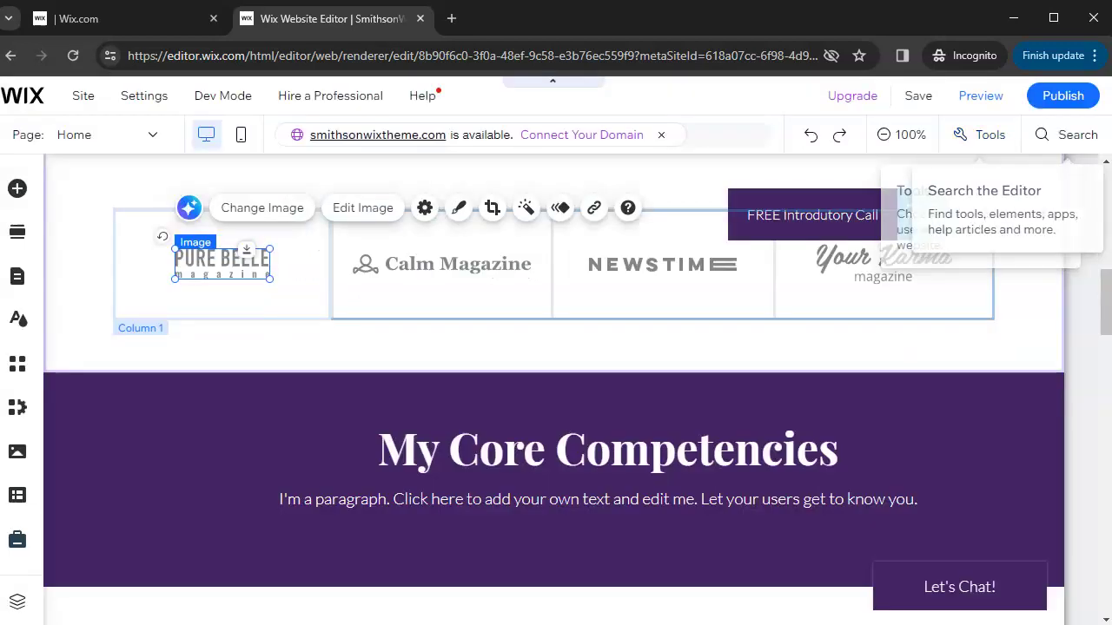
Step: Look through the remaining homepage sections down to the footer, checking the Group Coaching icon's editing options, and return to the hero
scroll(554, 391, down, 8)
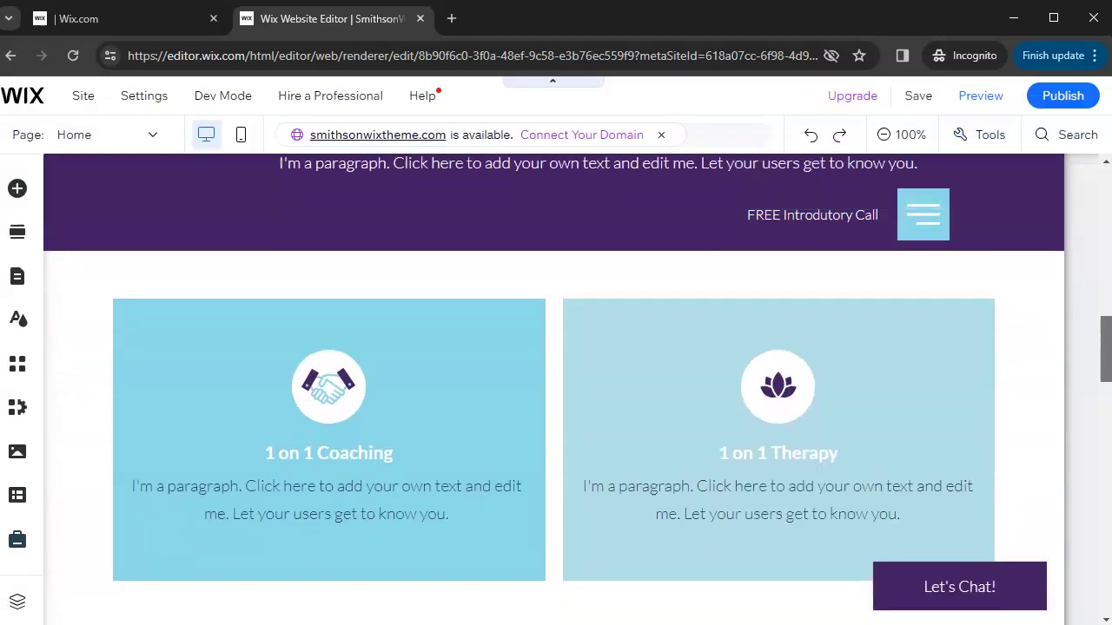
scroll(554, 391, down, 2)
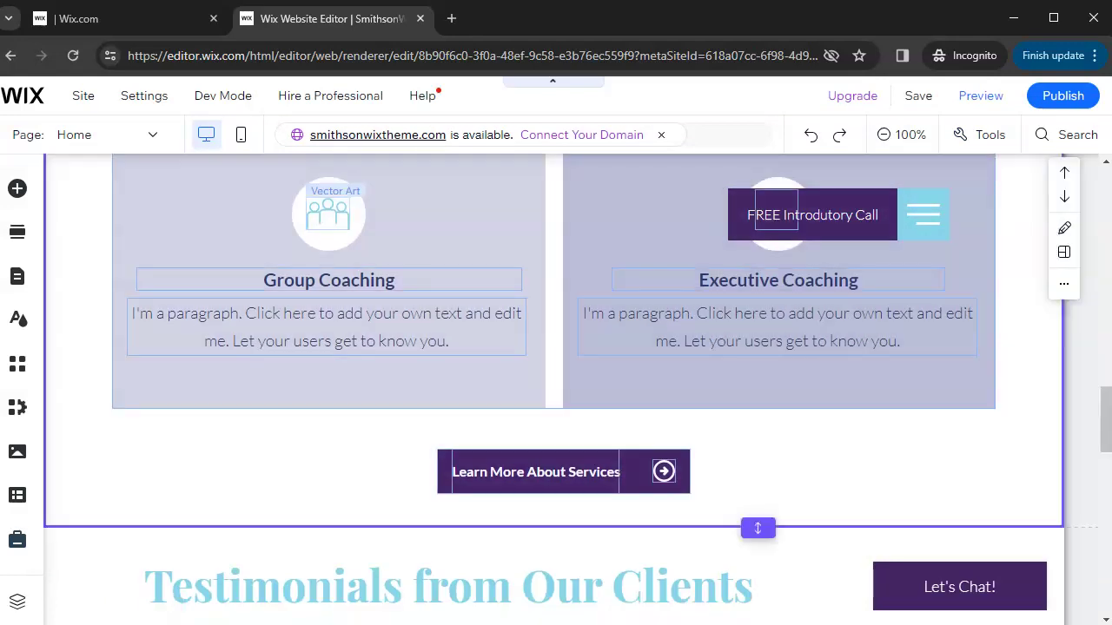
click(328, 213)
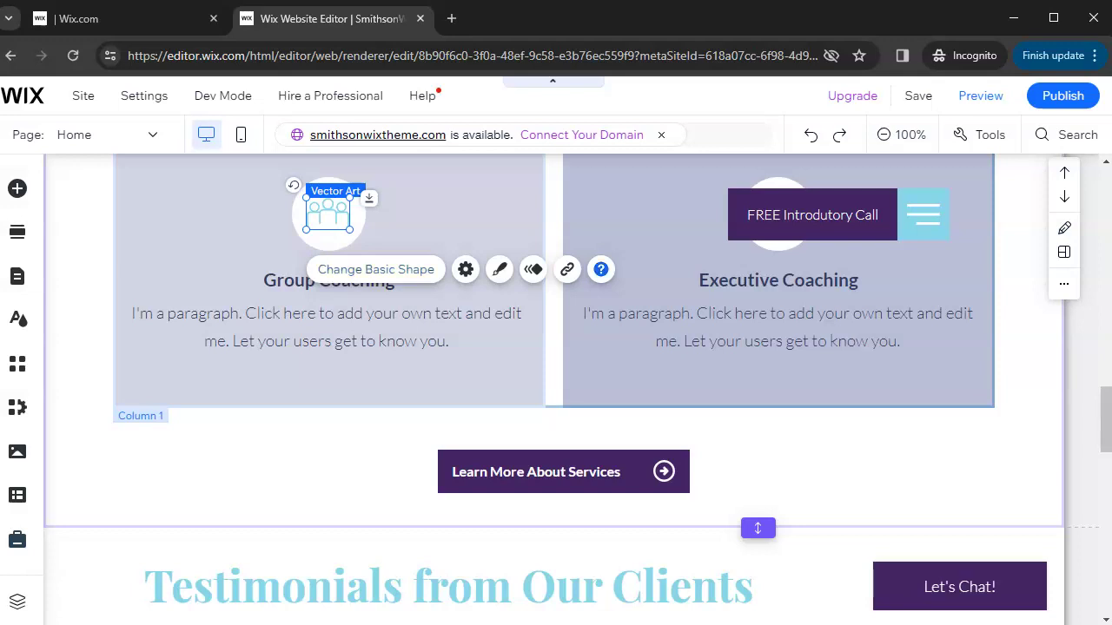
scroll(554, 389, down, 8)
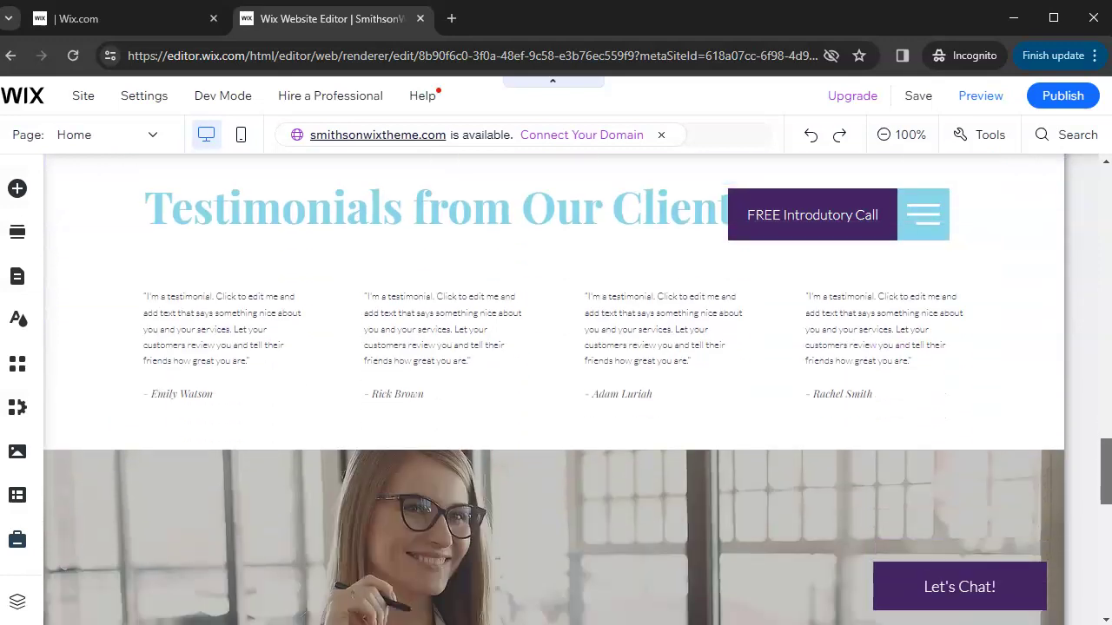
scroll(554, 389, down, 4)
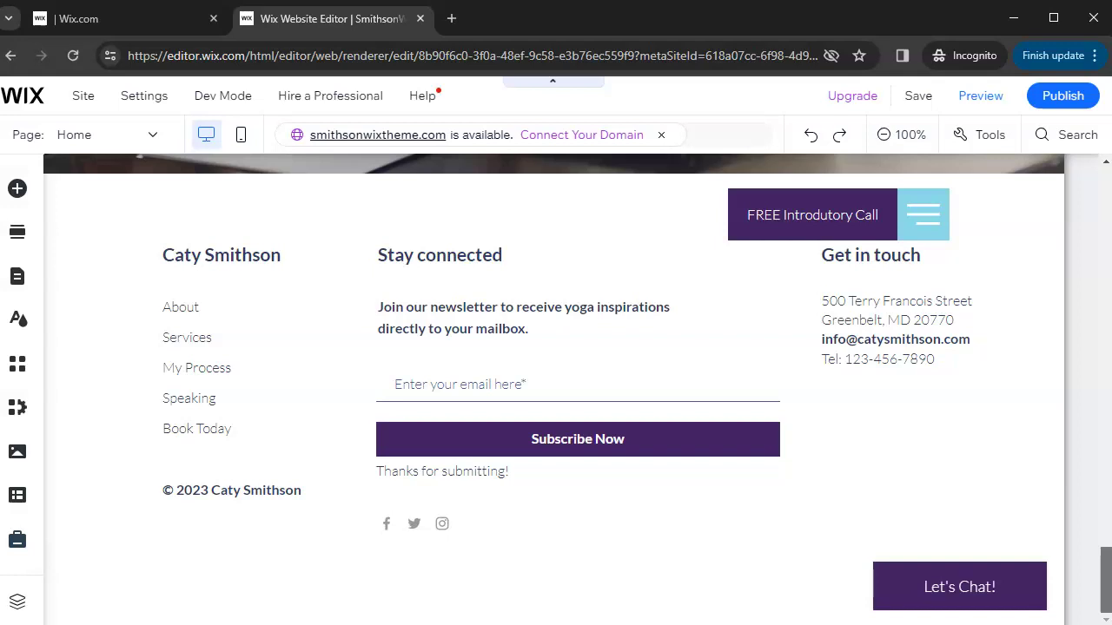
scroll(554, 390, up, 8)
scroll(554, 389, up, 10)
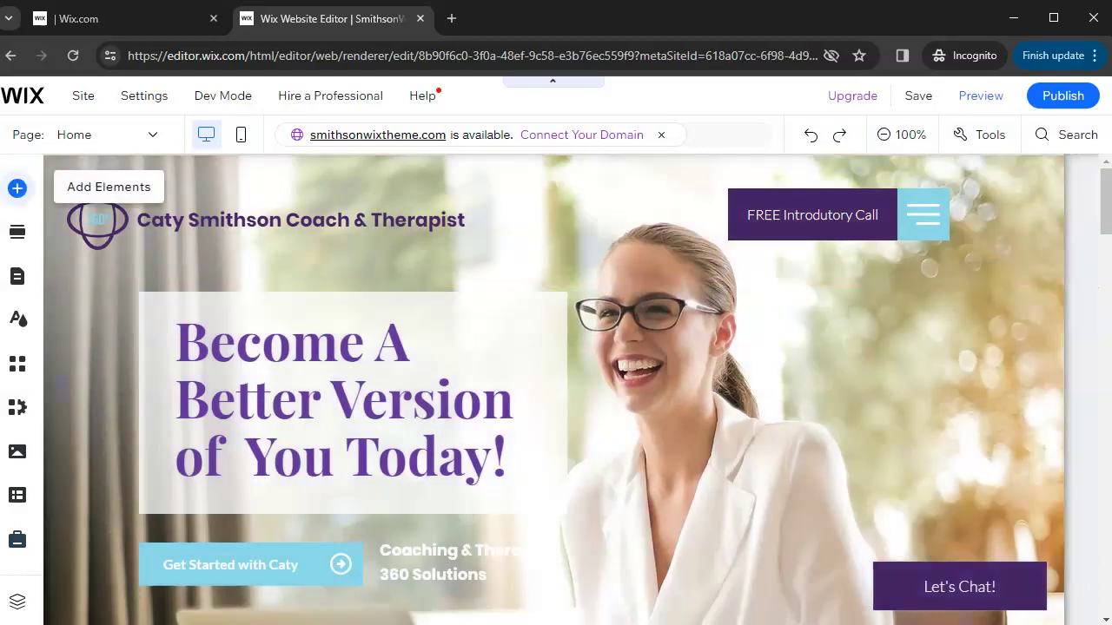
Step: Browse the addable text, button, strip, decorative, box and gallery elements without adding any to the page
click(18, 188)
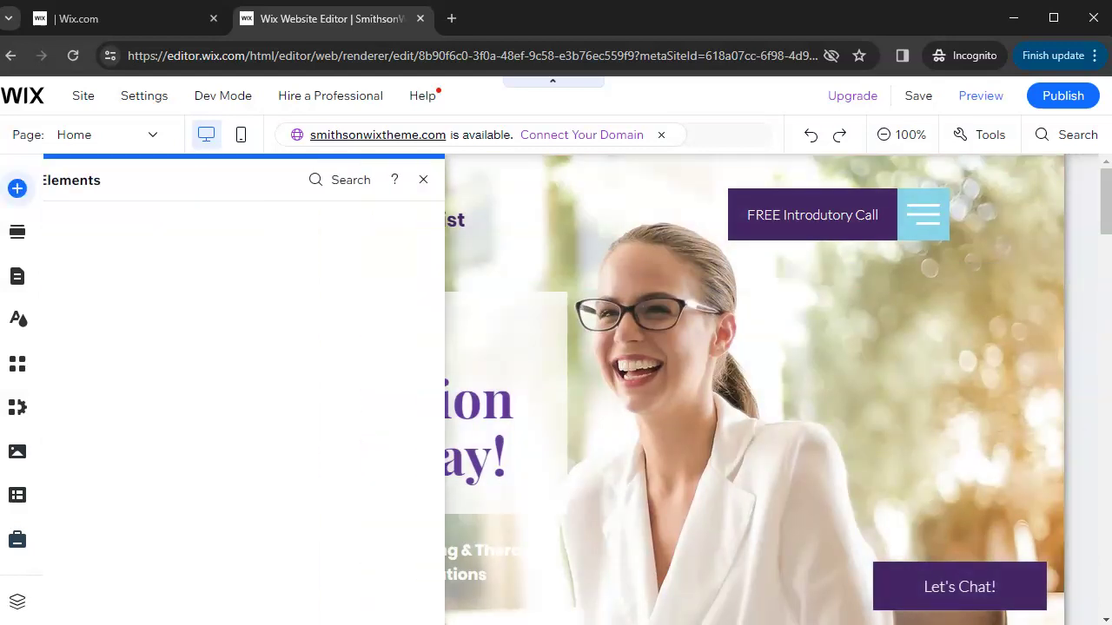
click(77, 222)
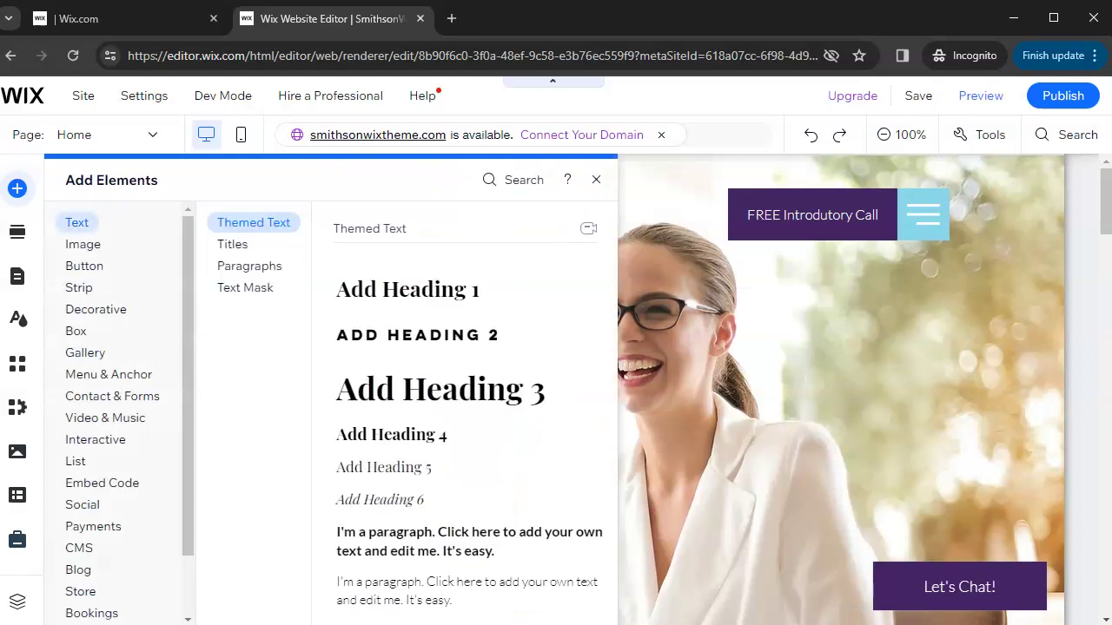
click(84, 266)
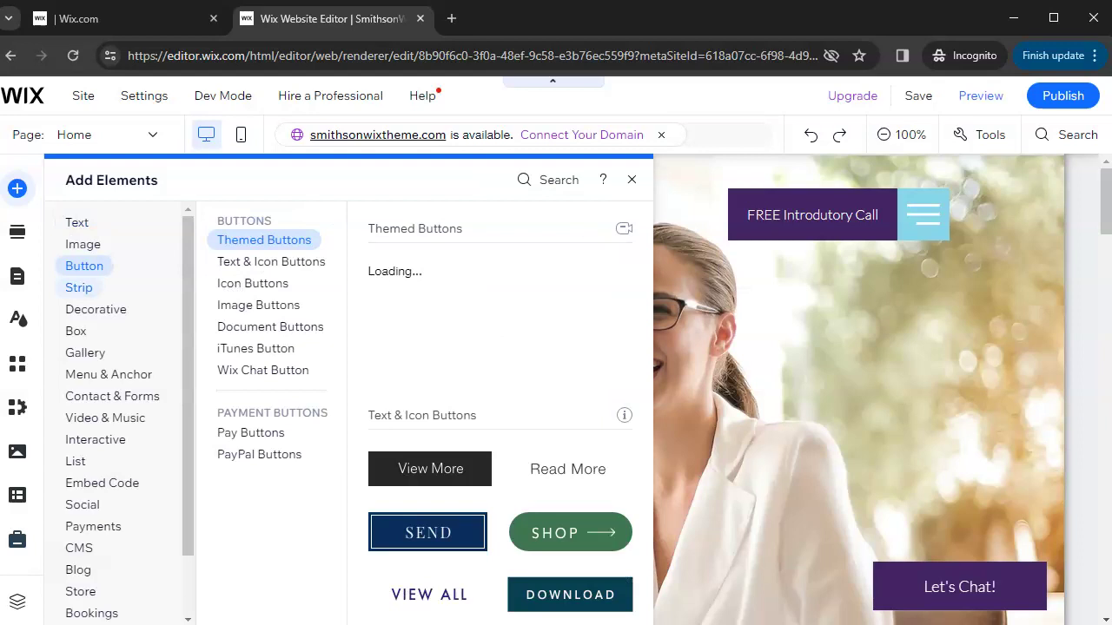
click(78, 288)
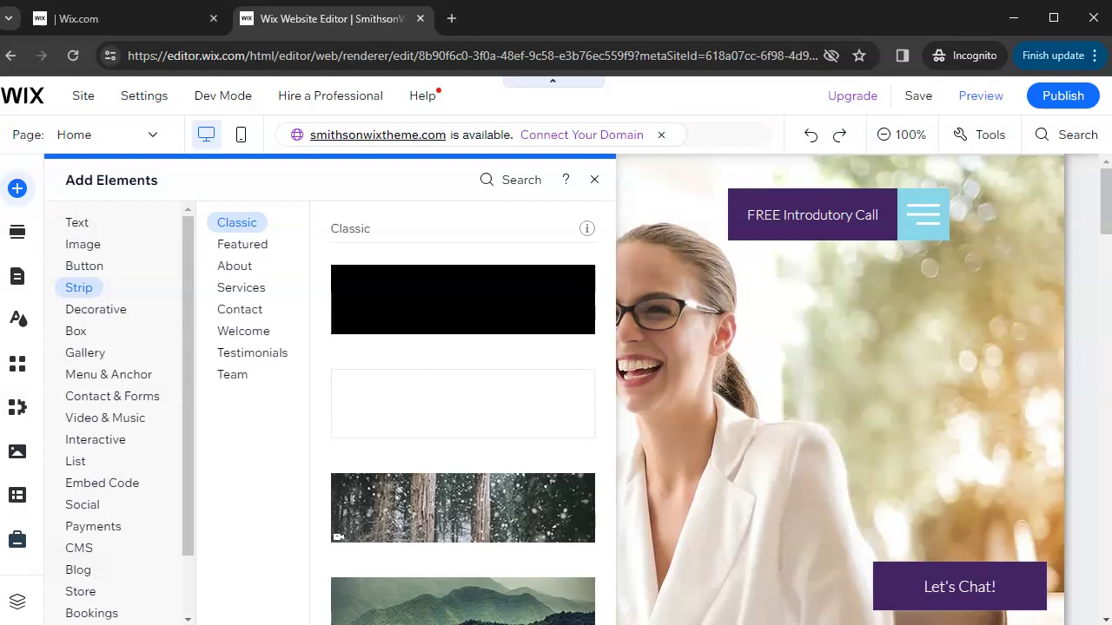
click(95, 309)
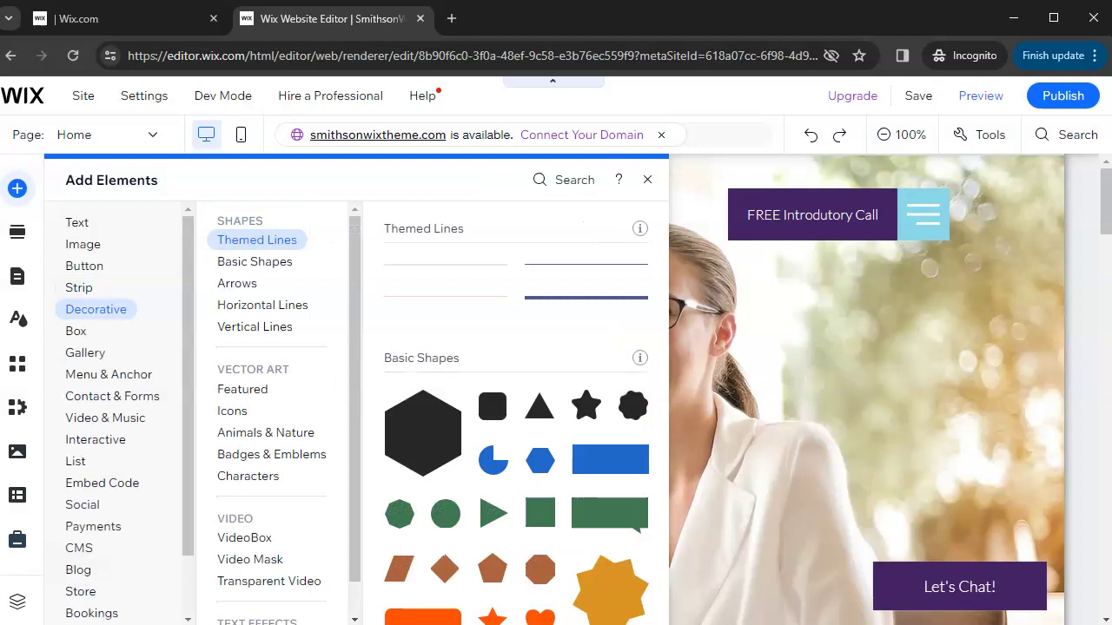
click(76, 331)
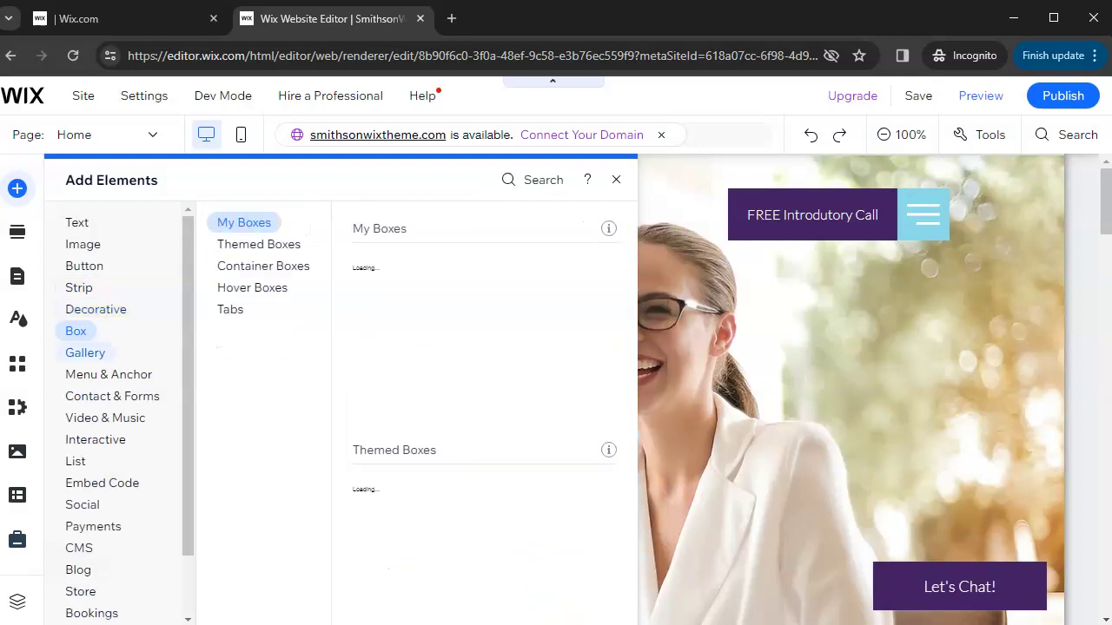
click(85, 353)
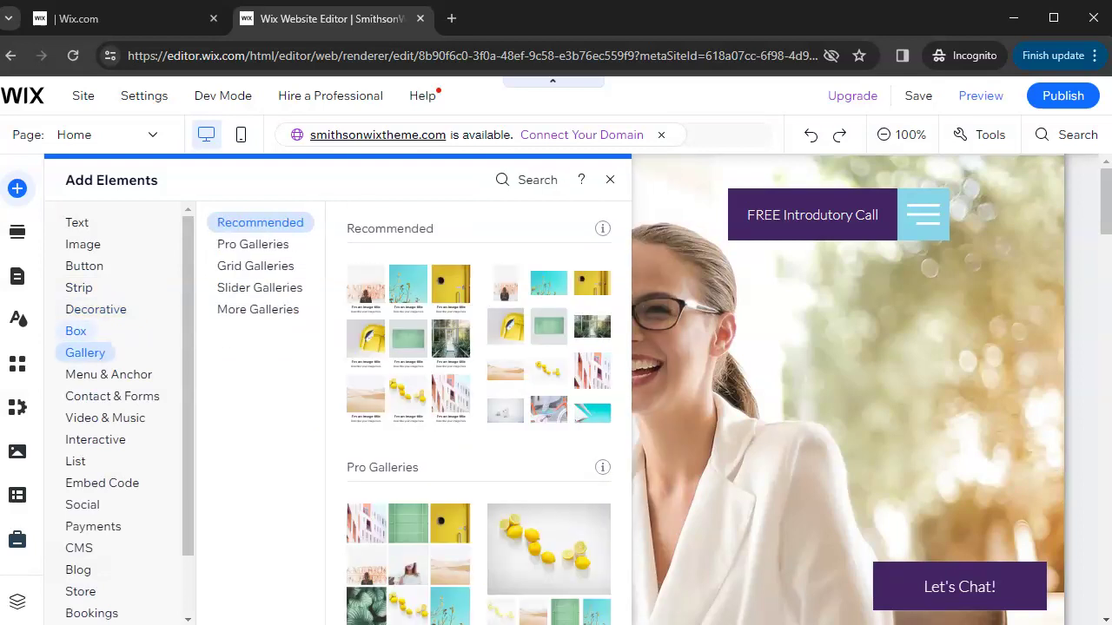
click(75, 331)
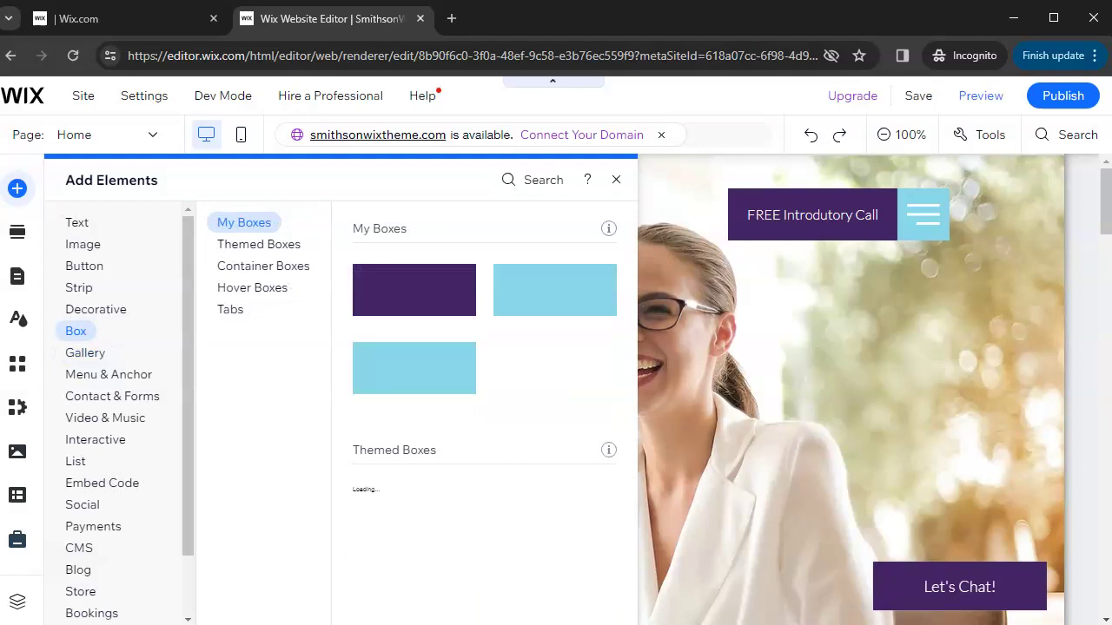
click(68, 352)
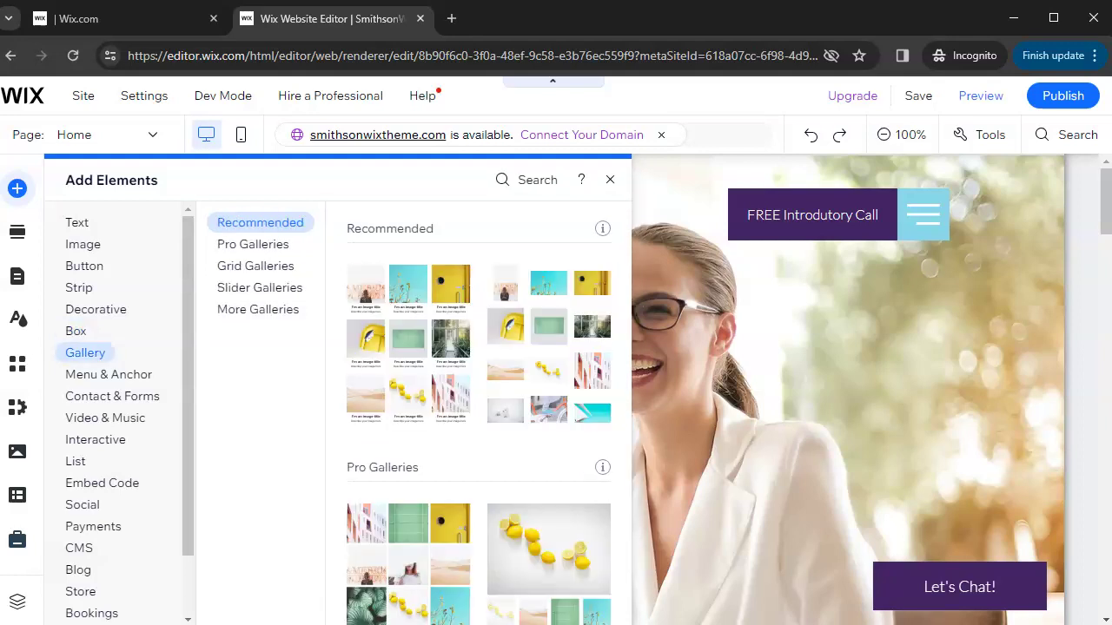
Step: Review the addable Menu & Anchor, Contact & Forms, Video & Music, Interactive, List, Embed Code, Social and Payments elements
click(109, 374)
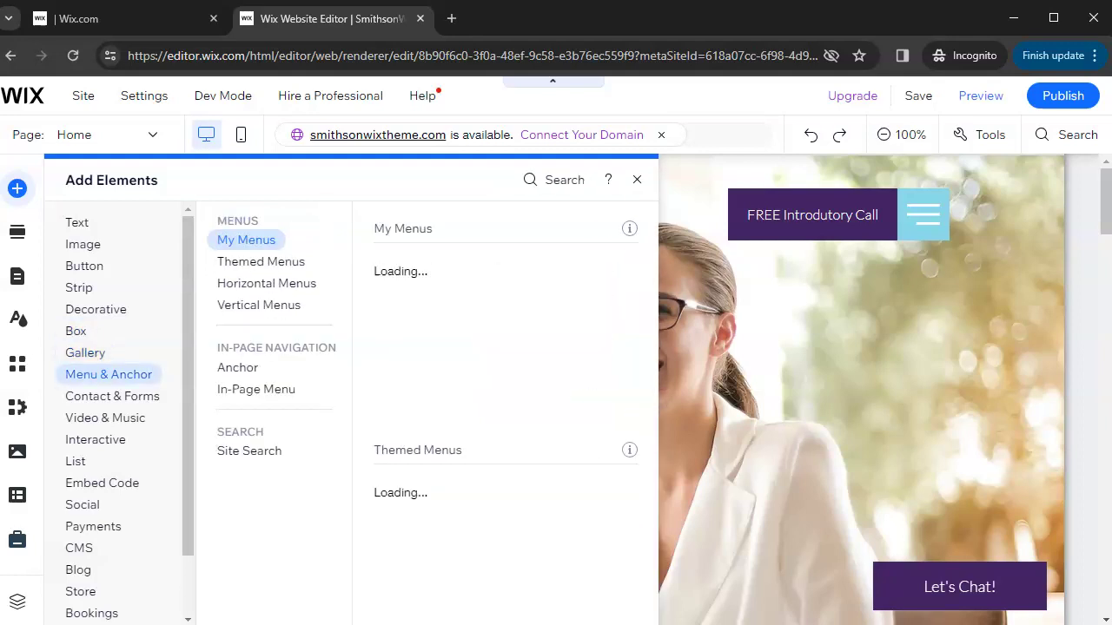
click(112, 397)
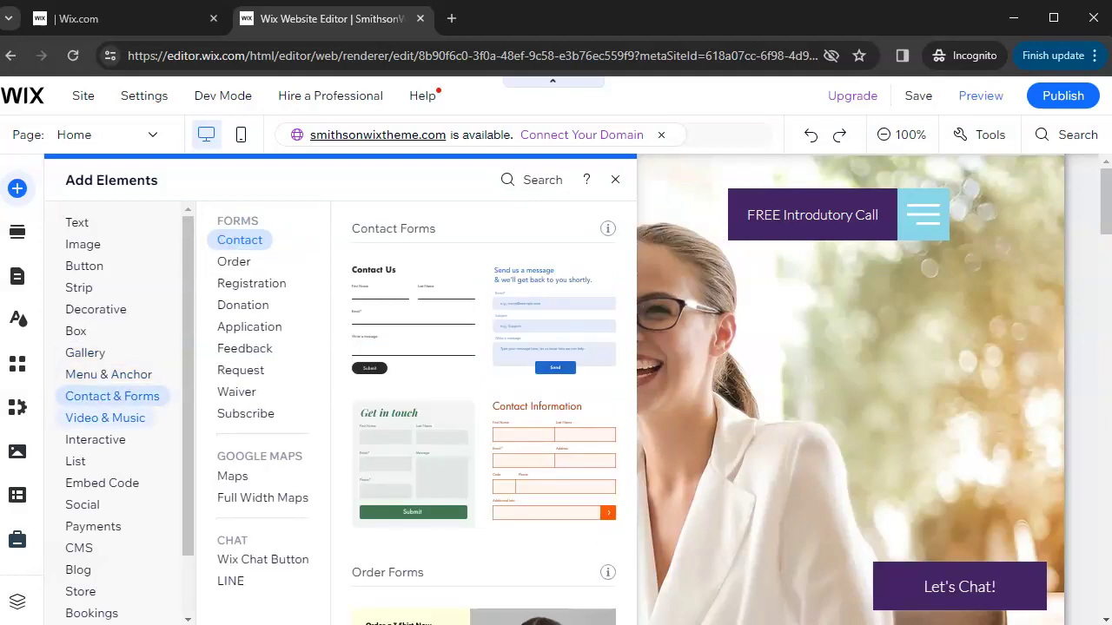
click(104, 418)
click(95, 440)
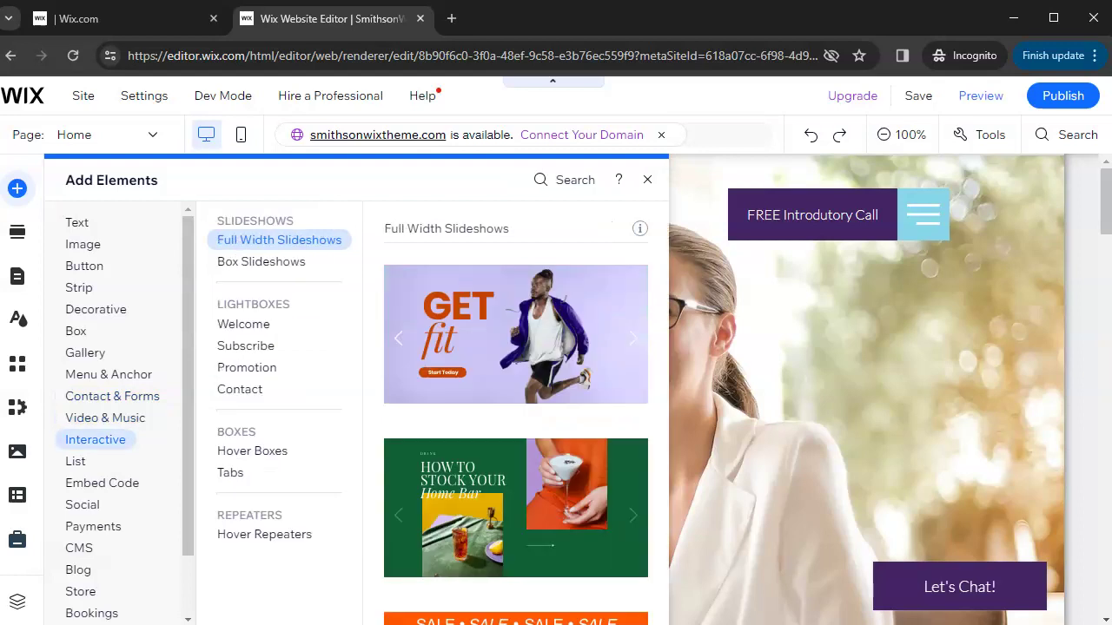
click(75, 462)
click(102, 483)
click(83, 505)
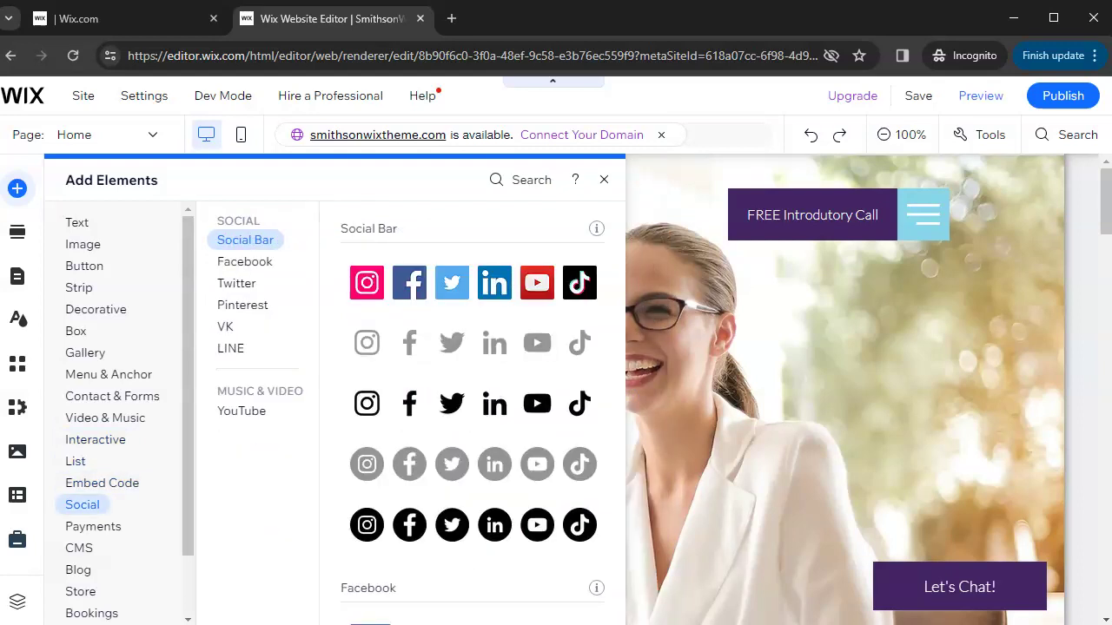
click(93, 527)
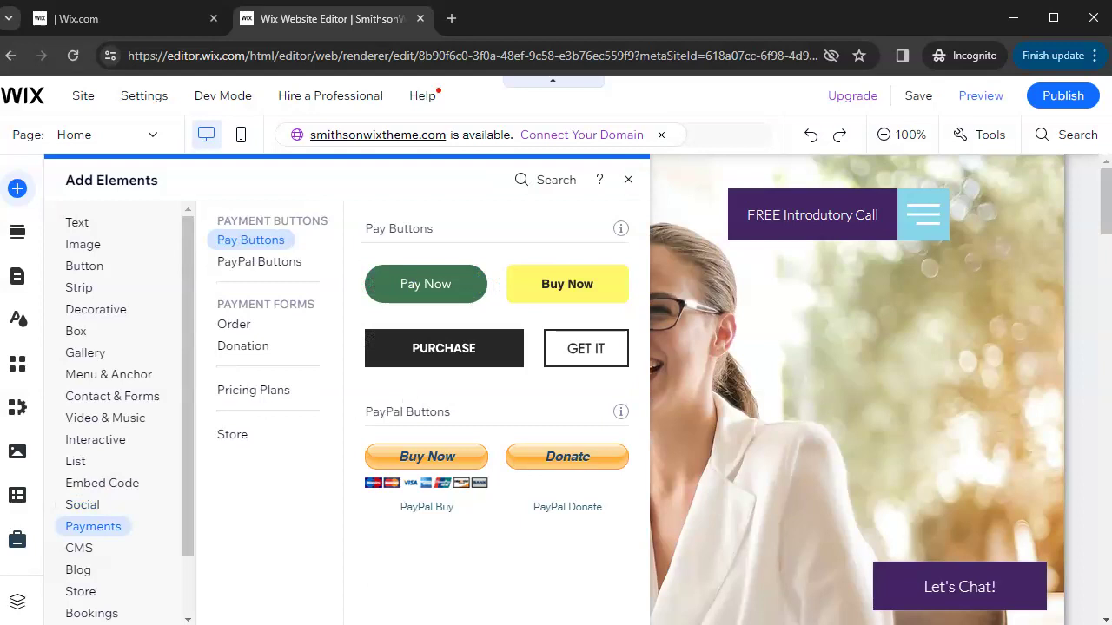
Step: View the CMS, Blog, Store, Bookings, Events, Community and My Designs offerings among the addable elements
scroll(122, 408, down, 2)
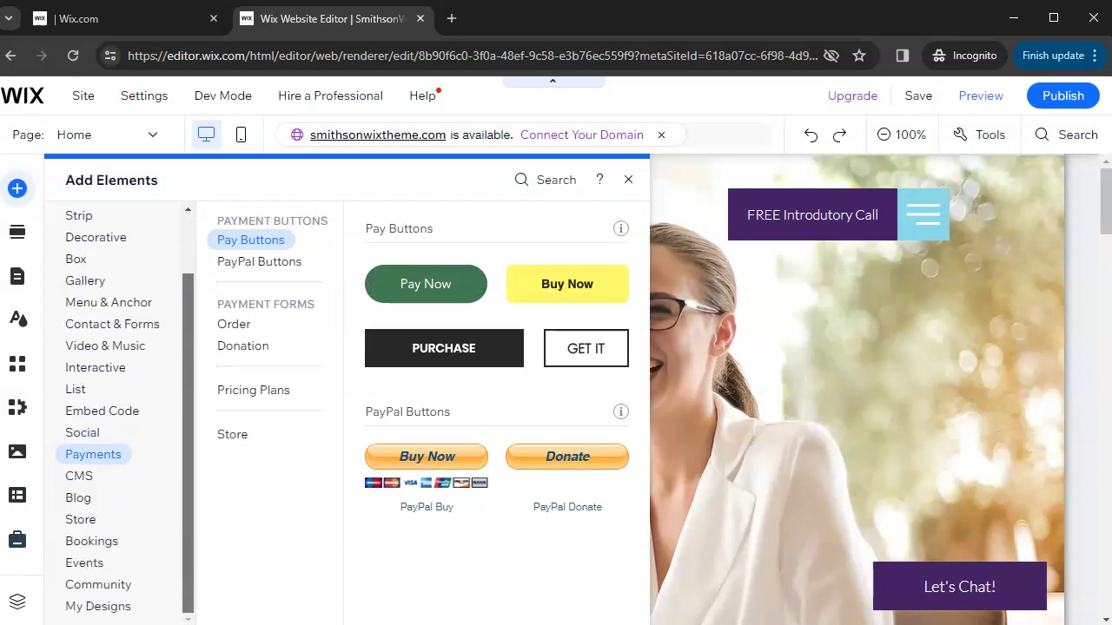
click(79, 476)
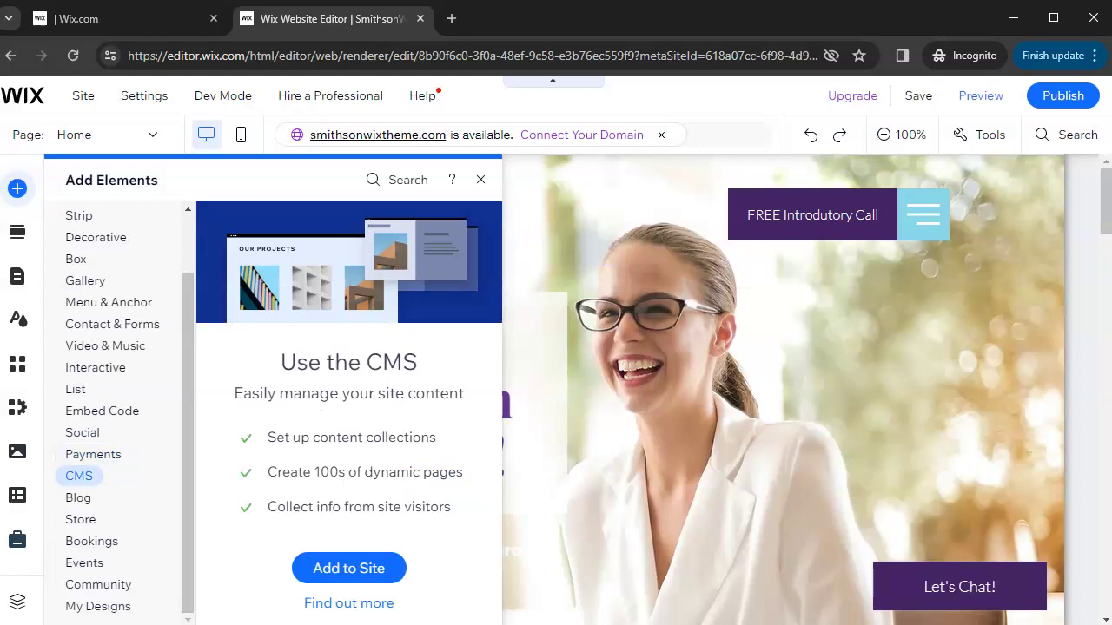
click(79, 497)
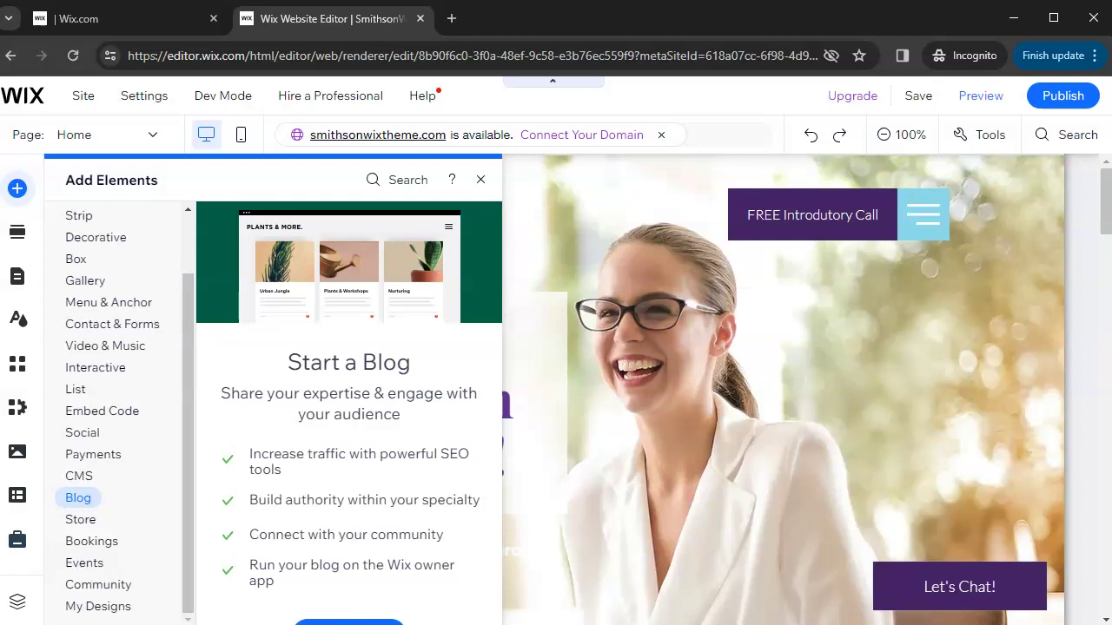
click(80, 520)
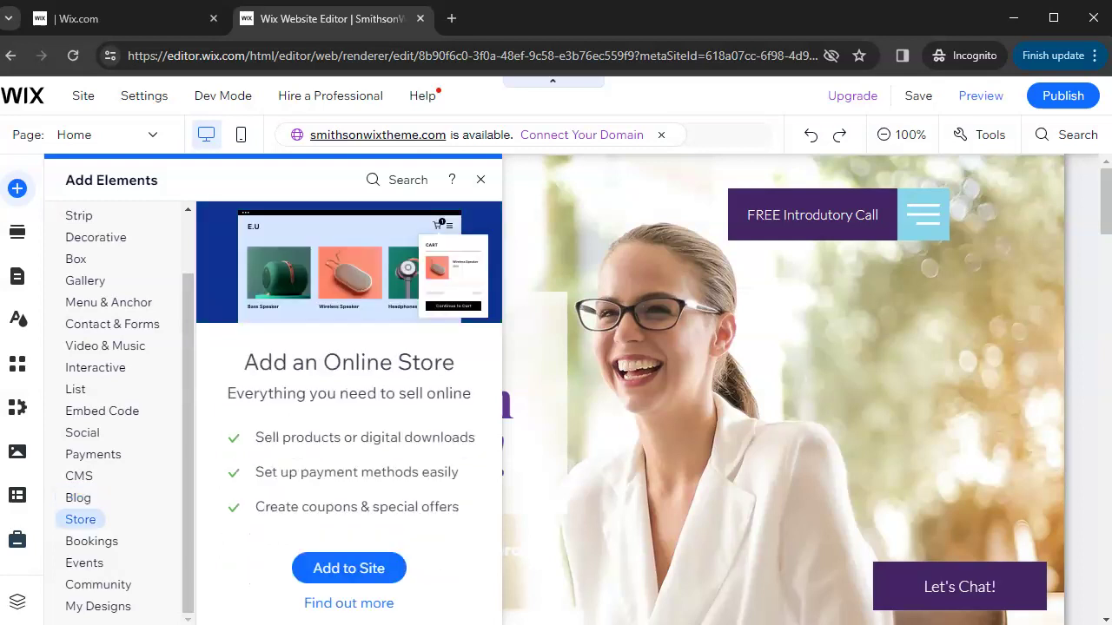
click(91, 541)
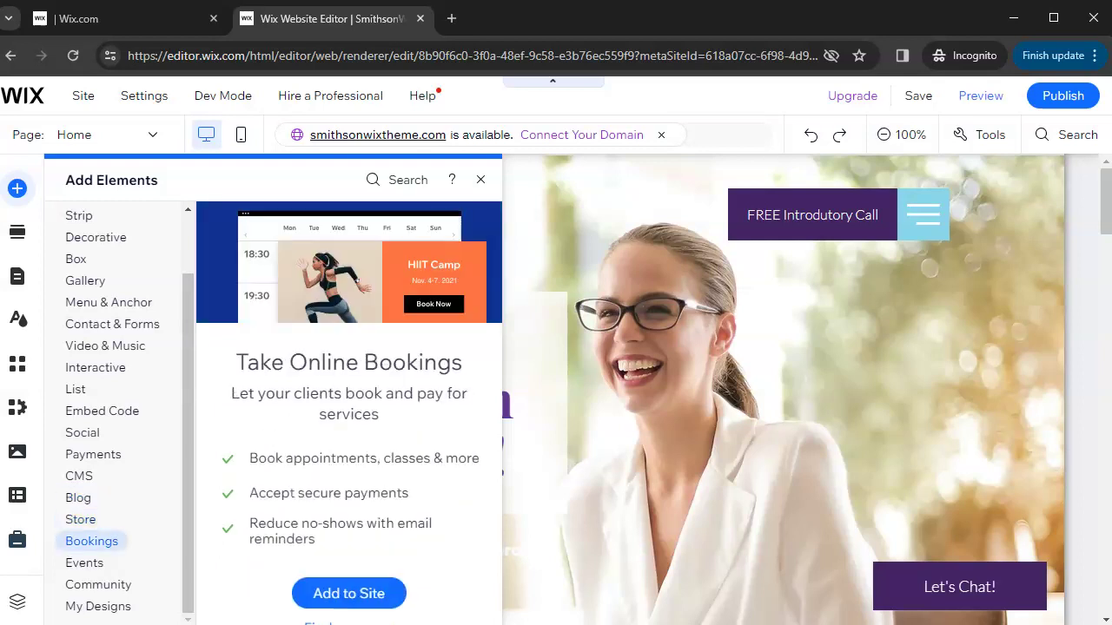
click(85, 563)
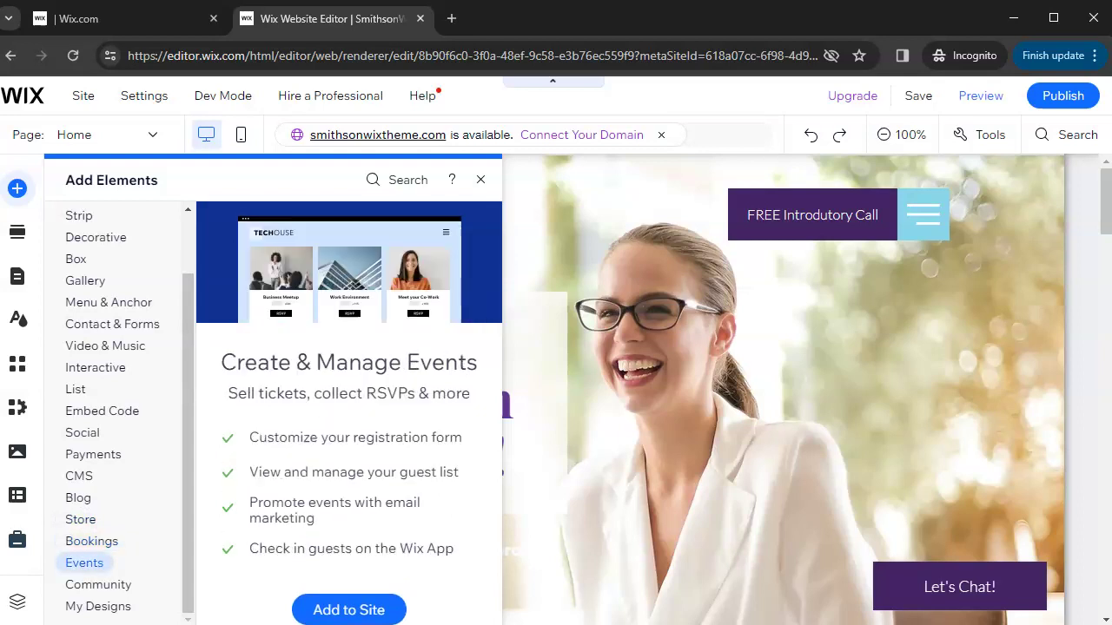
click(98, 584)
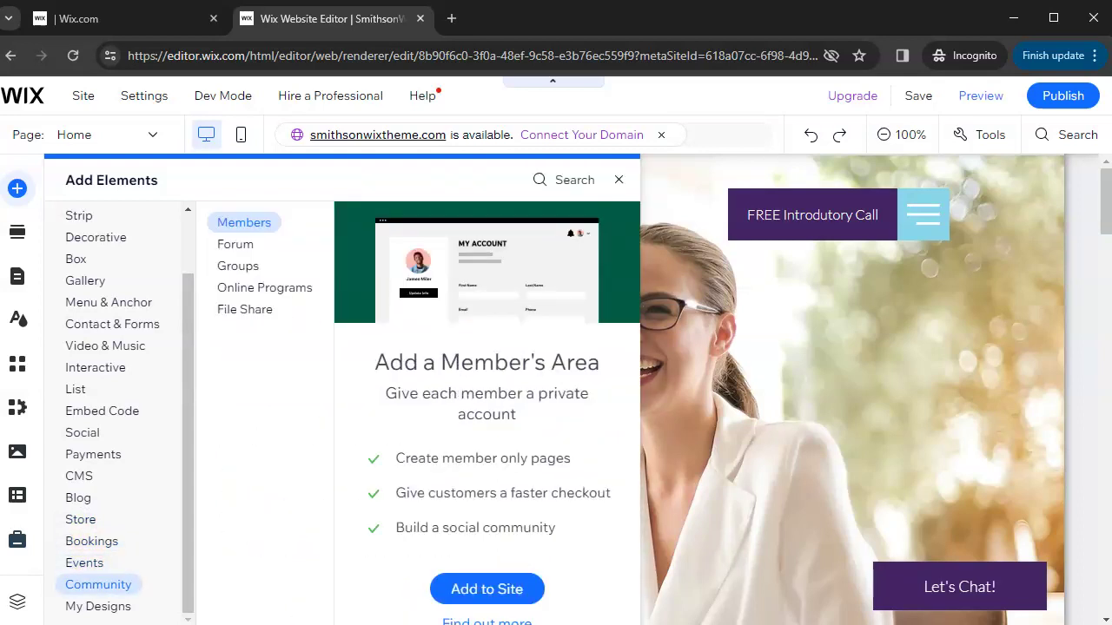
click(98, 606)
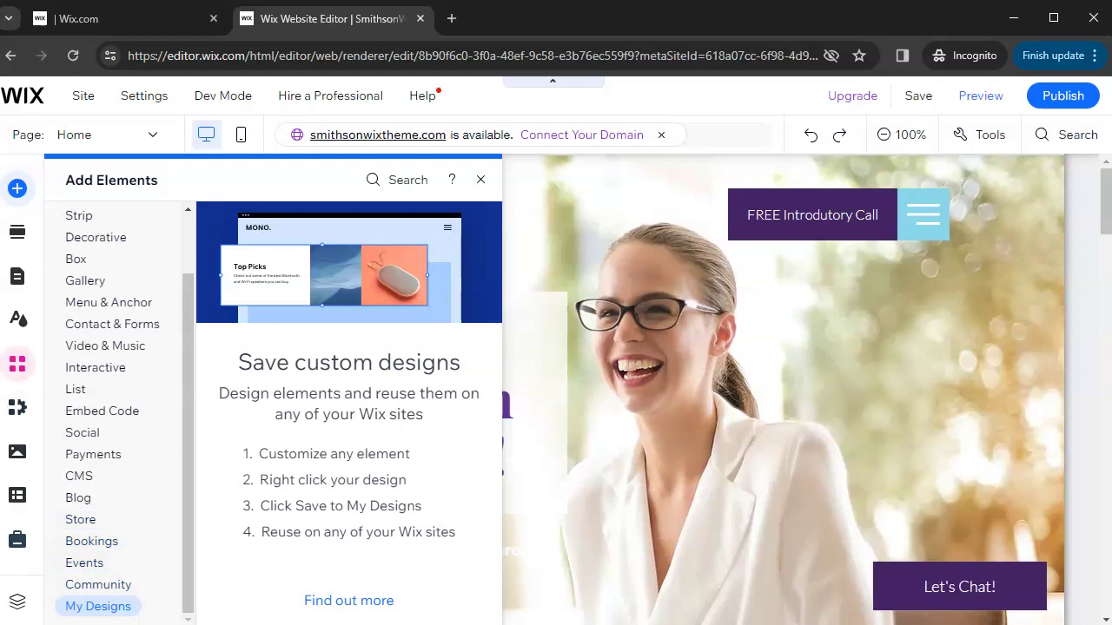
Step: Search the Wix App Market for "gallery"
click(18, 363)
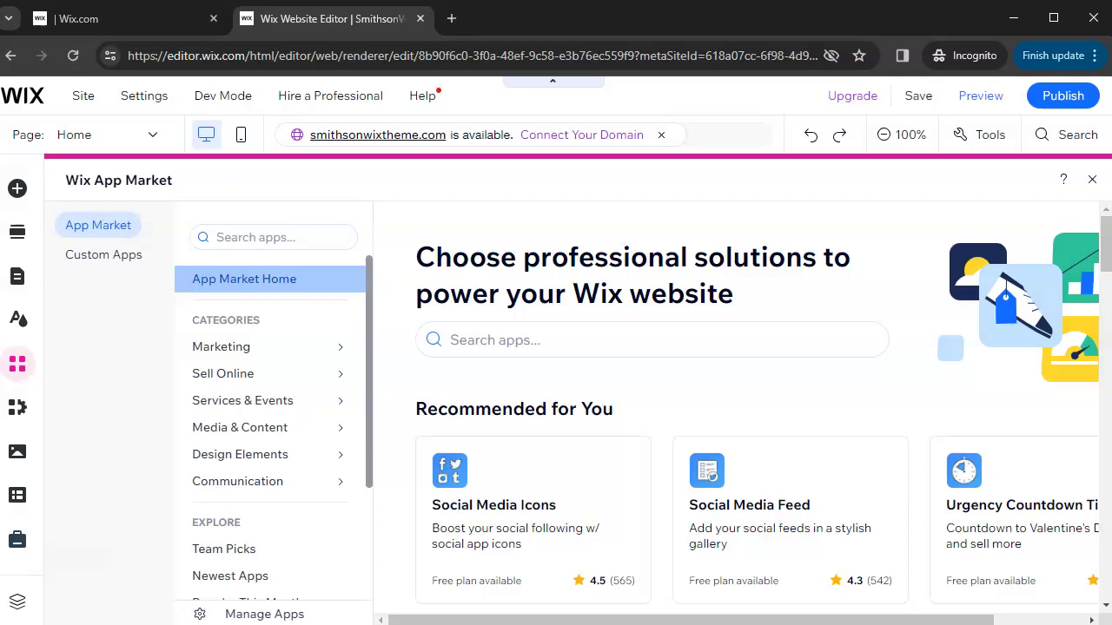
click(495, 340)
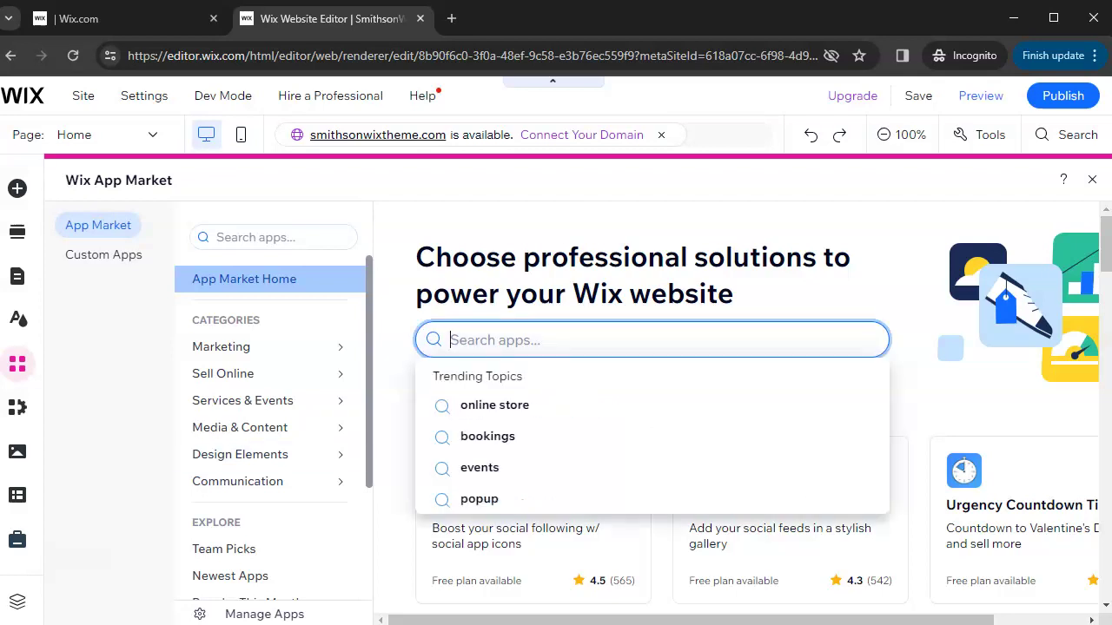
text(gallery)
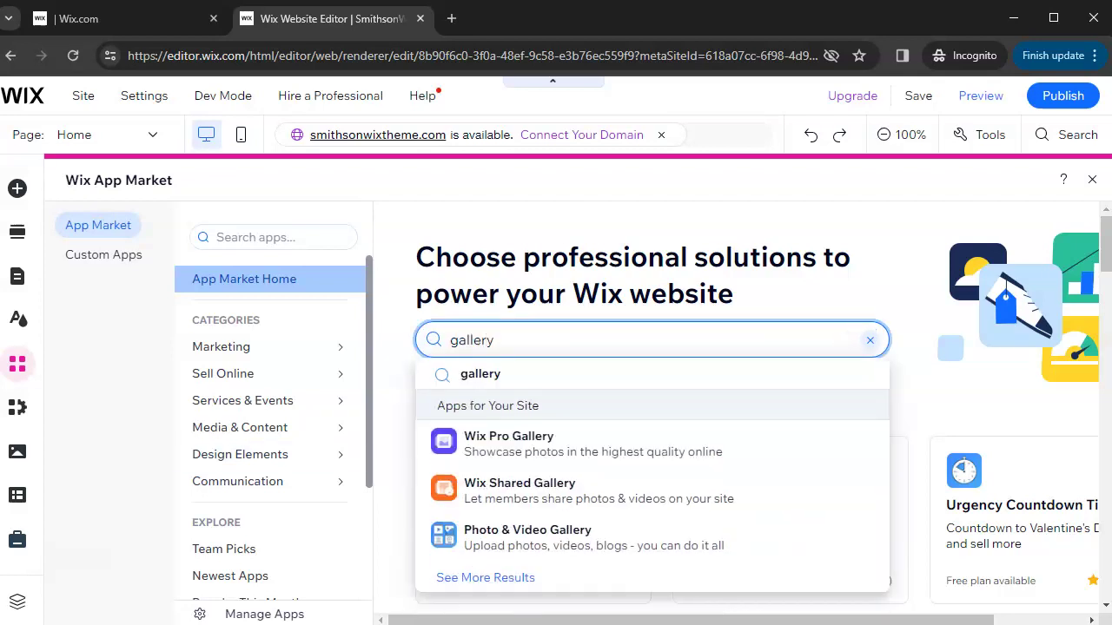
key(Return)
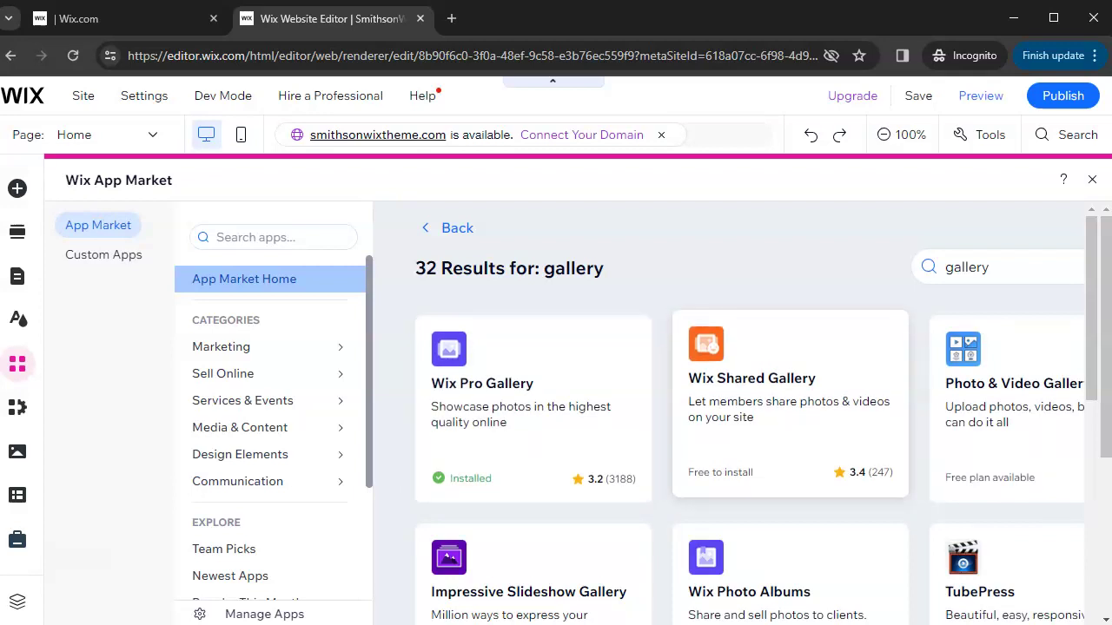
Step: Look through the gallery app results and close the Wix App Market
scroll(790, 404, down, 5)
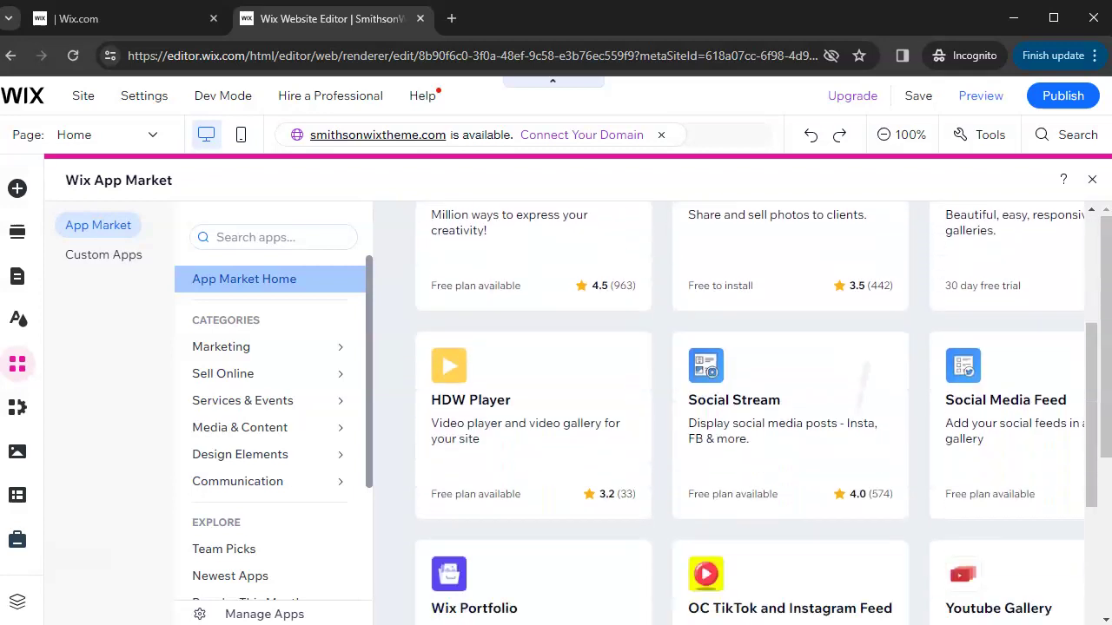
scroll(791, 404, down, 1)
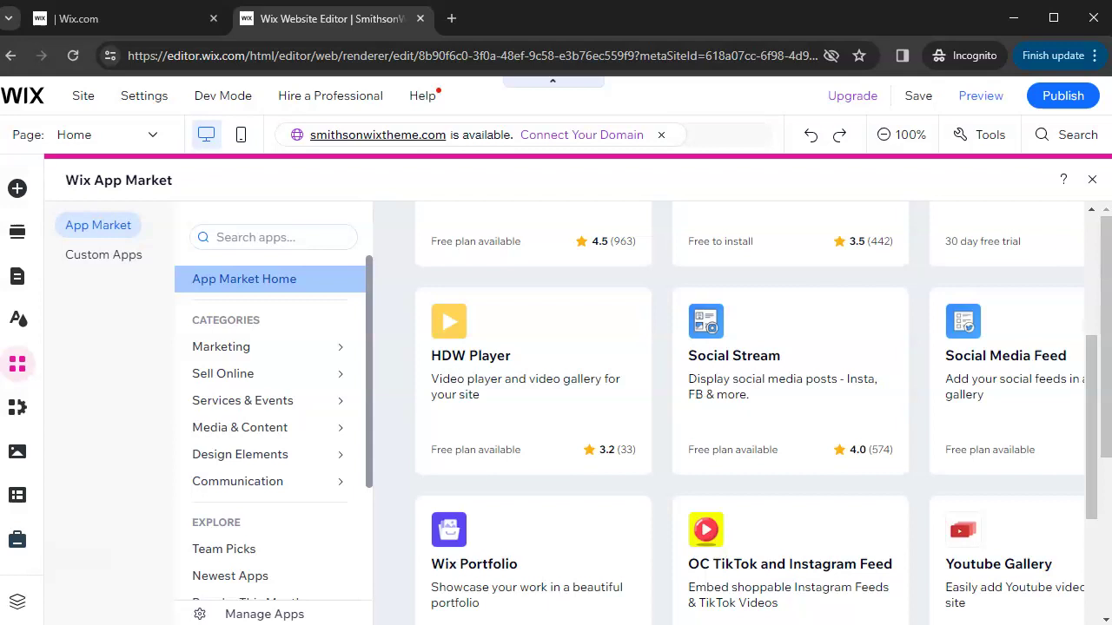
scroll(750, 414, down, 3)
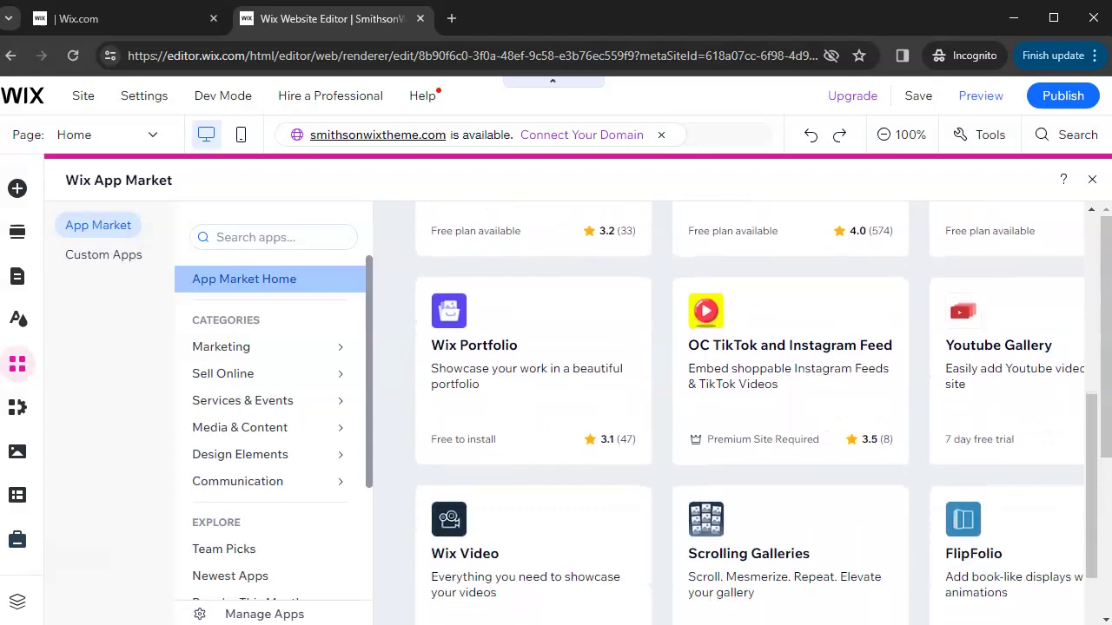
scroll(750, 413, down, 3)
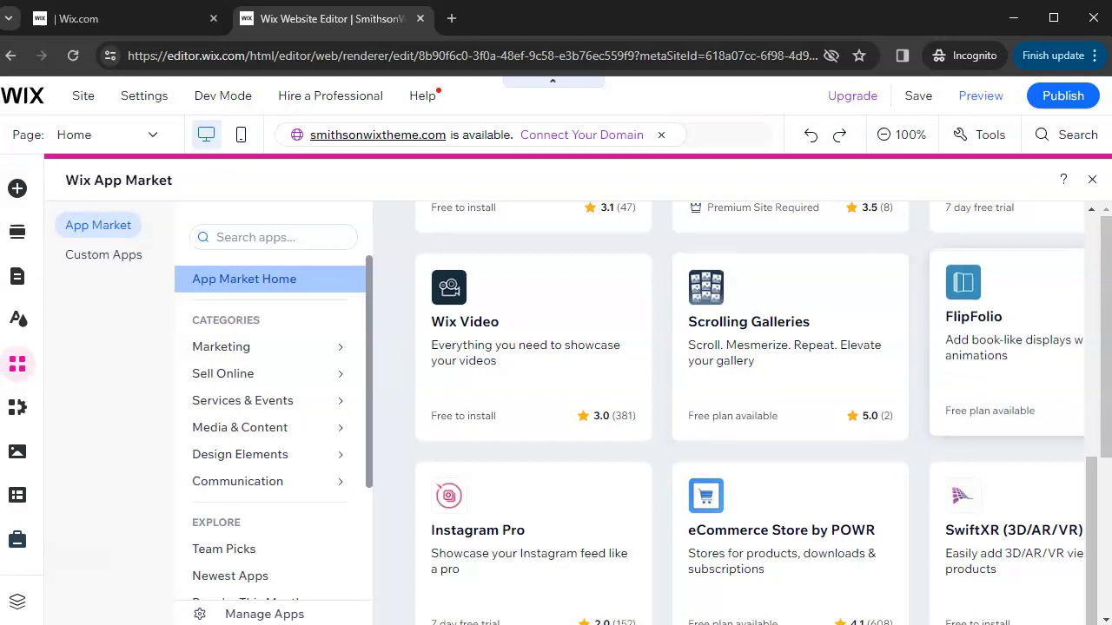
click(1092, 179)
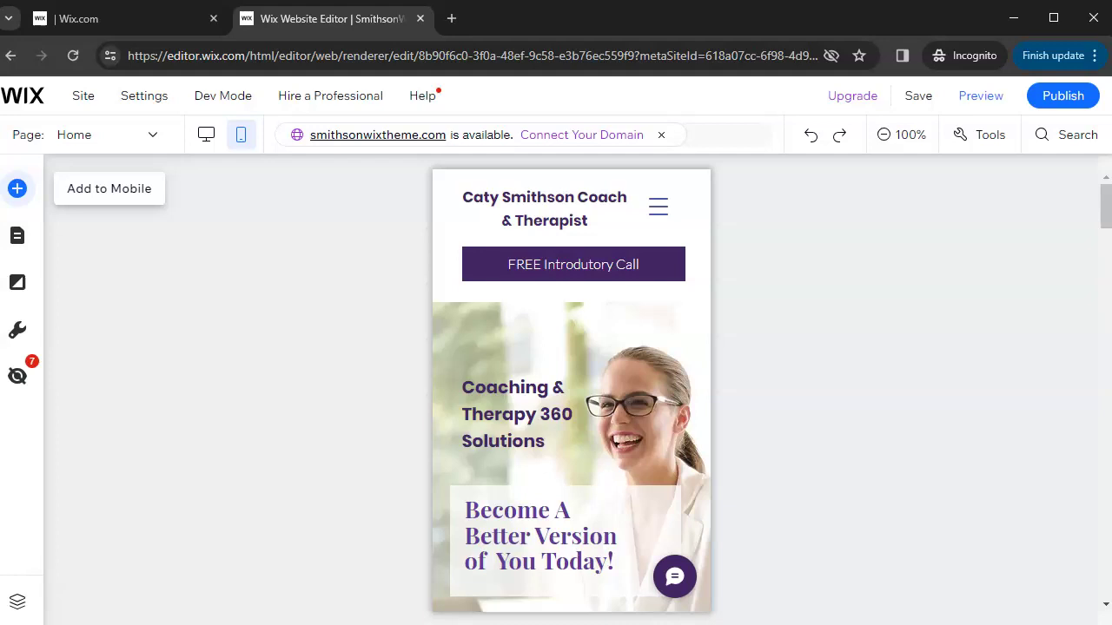
Step: Examine the elements that can be added to the mobile site, including Box and Embed Code, and select the mobile header
click(18, 188)
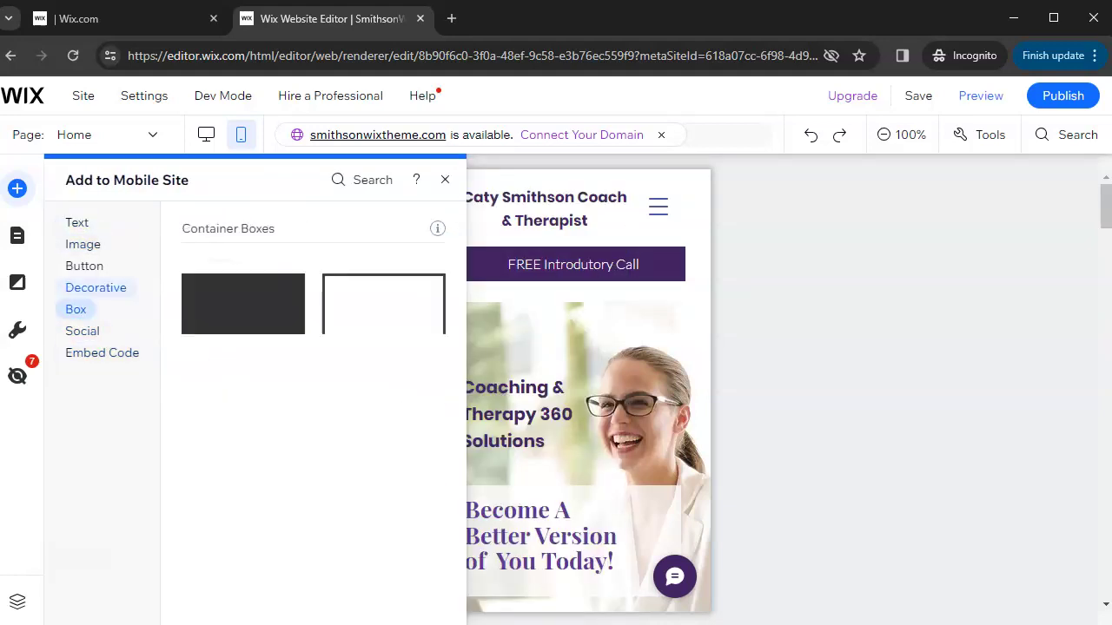
mouse_move(96, 287)
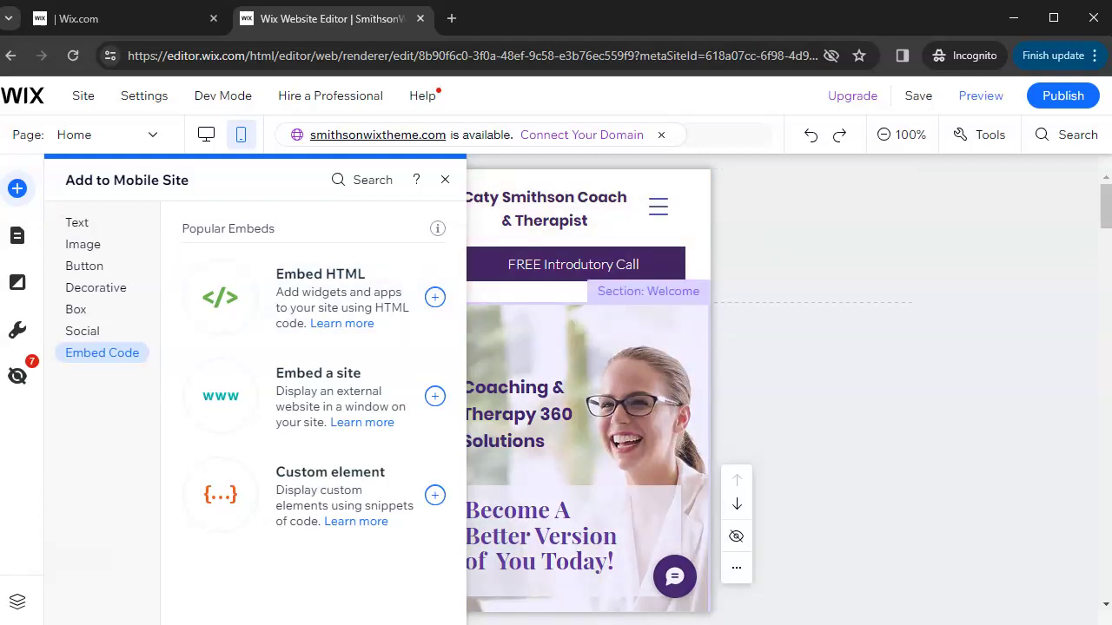
click(588, 235)
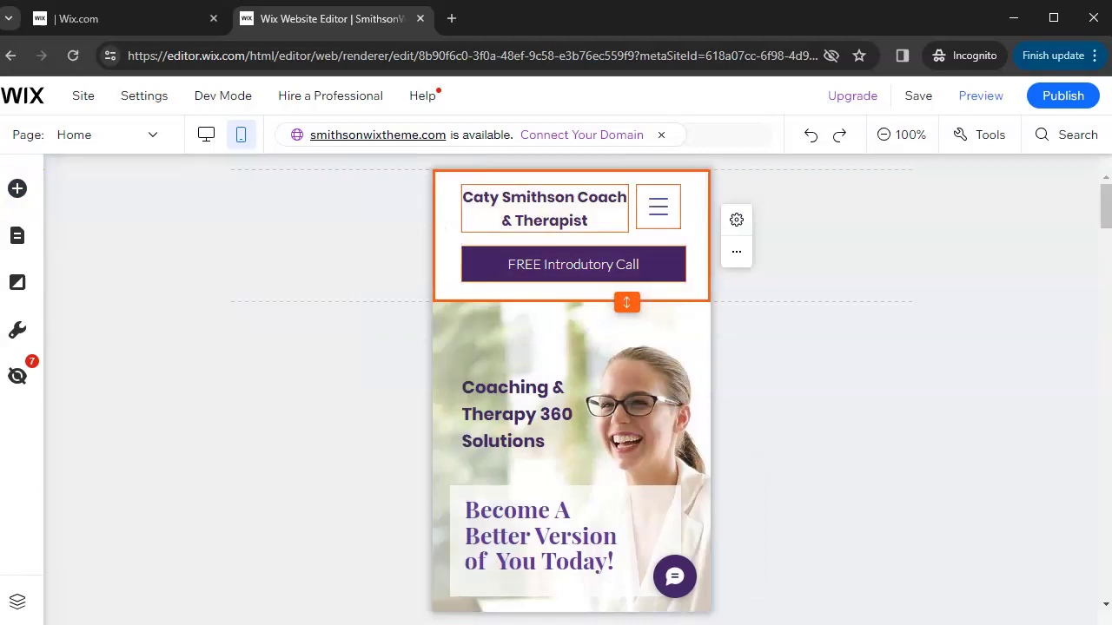